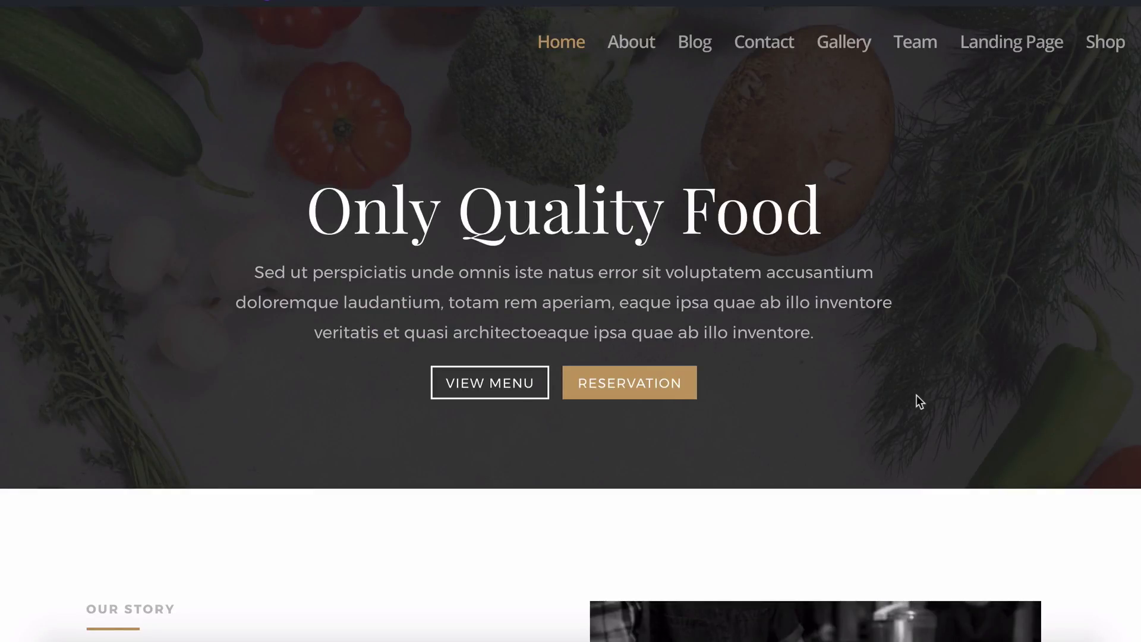
Step: Unzip divi-restaurant-layout-pack.zip in Downloads and select Restaurant_All.json to preview it
{"action": "scroll", "coordinate": [920, 380], "scroll_direction": "down", "scroll_amount": 1}
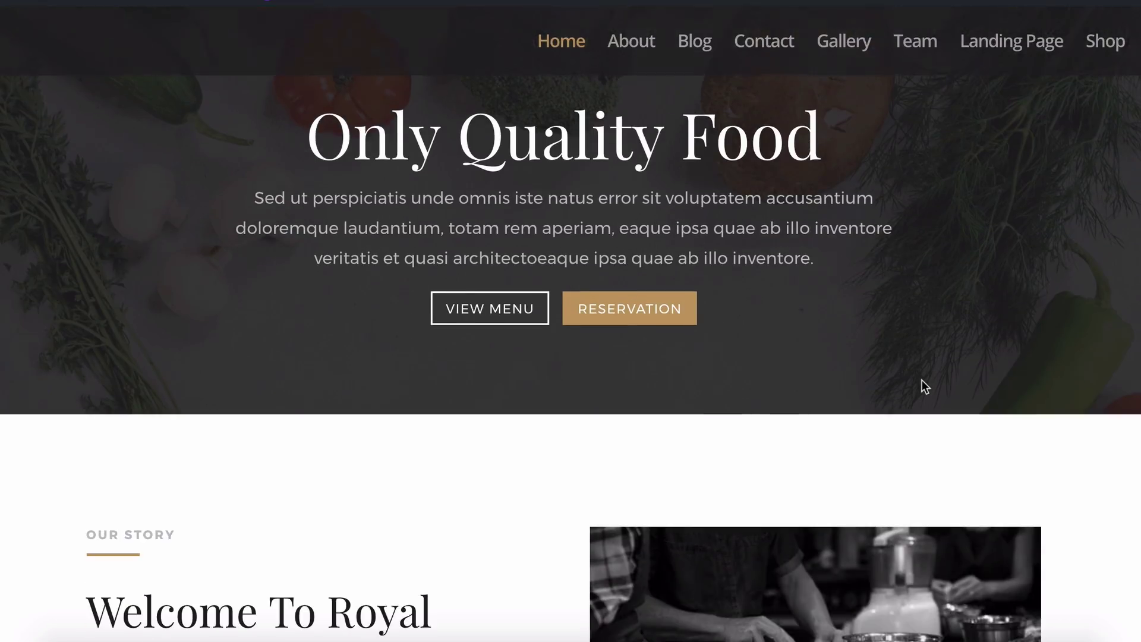
{"action": "scroll", "coordinate": [921, 381], "scroll_direction": "up", "scroll_amount": 1}
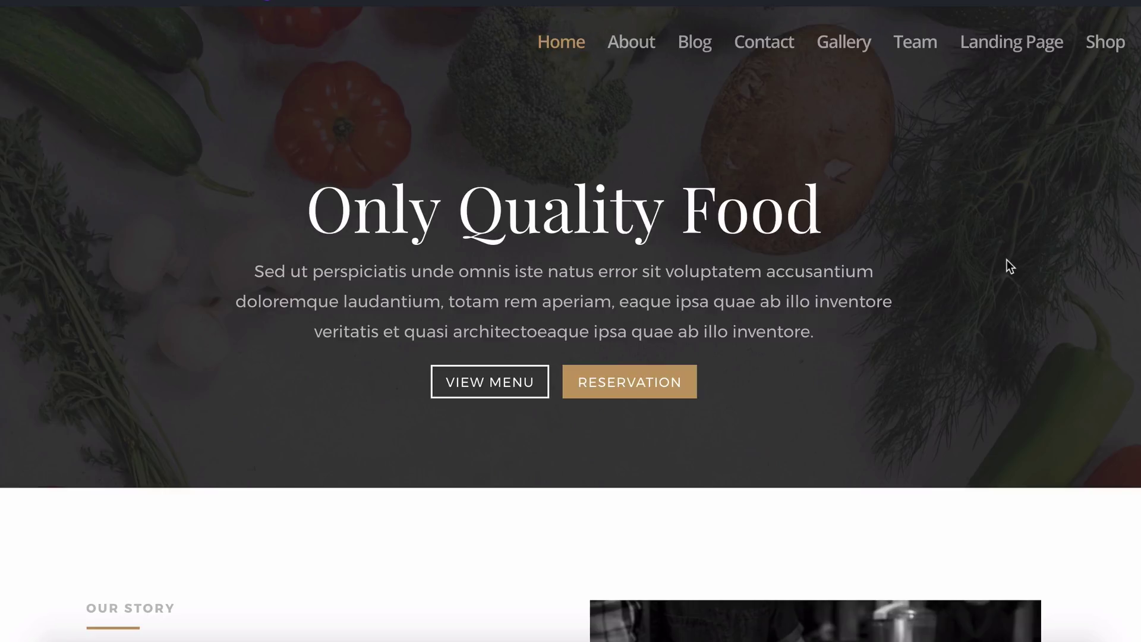
{"action": "key", "text": "super+Tab"}
{"action": "key", "text": "super+Tab"}
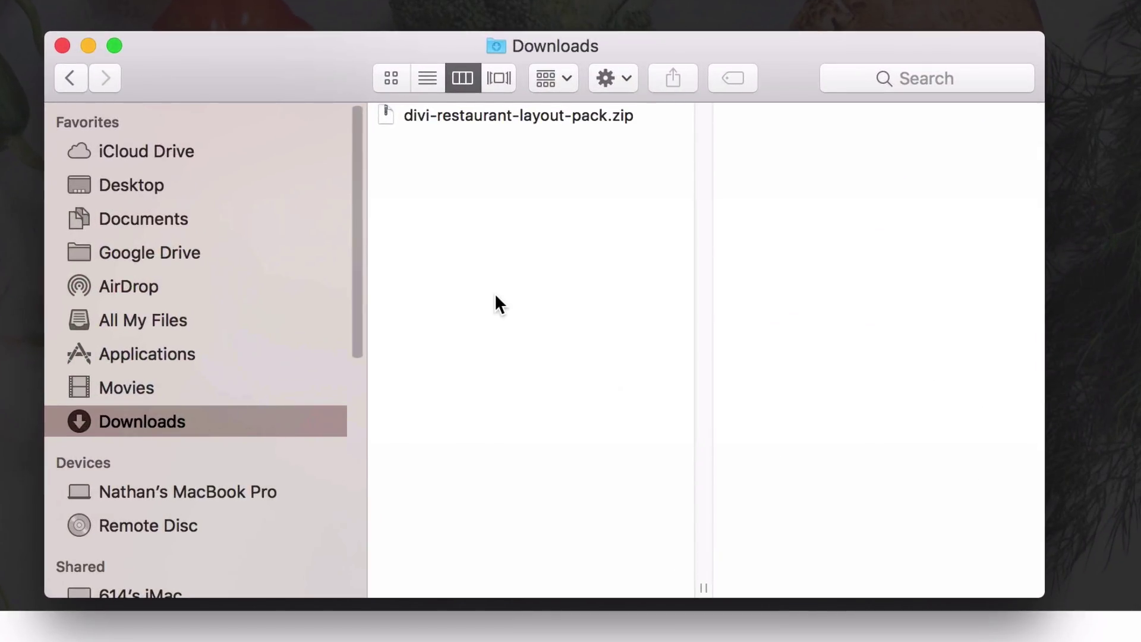
{"action": "double_click", "coordinate": [462, 116]}
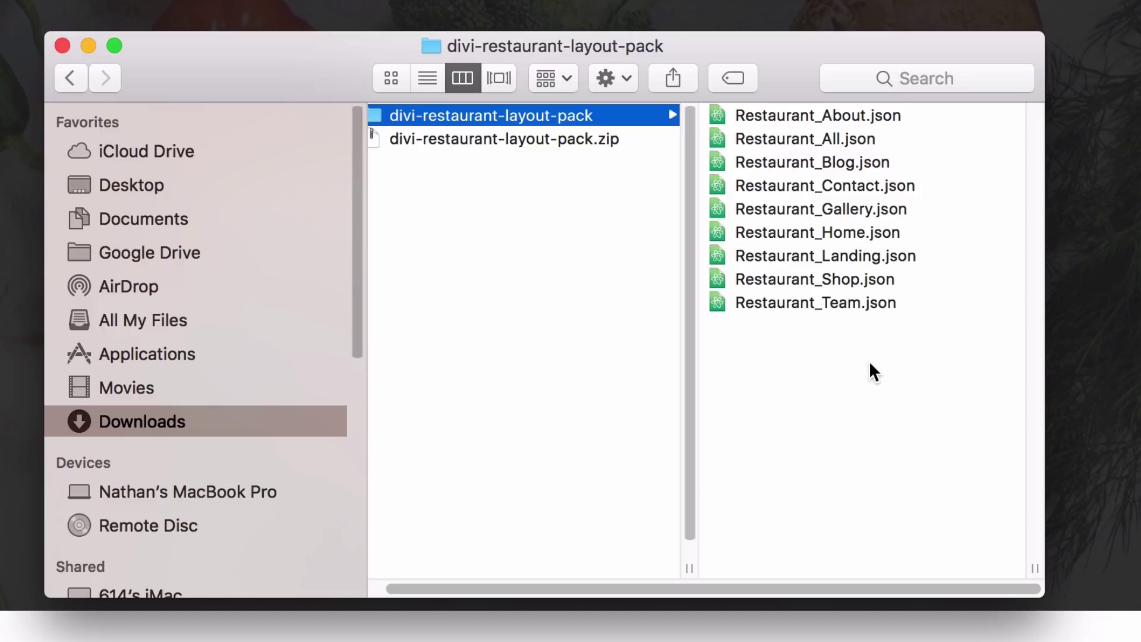
{"action": "left_click", "coordinate": [766, 141]}
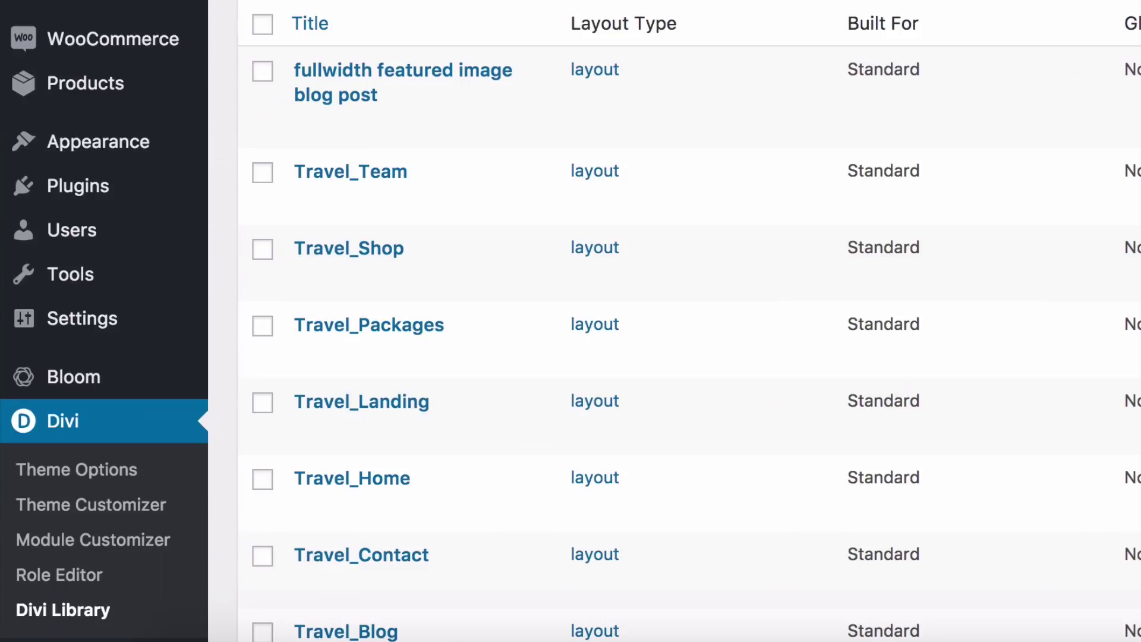
Step: Import Restaurant_All.json into the Divi Library via Import & Export's Import tab
{"action": "scroll", "coordinate": [385, 359], "scroll_direction": "down", "scroll_amount": 1}
{"action": "mouse_move", "coordinate": [122, 376]}
{"action": "scroll", "coordinate": [136, 351], "scroll_direction": "down", "scroll_amount": 5}
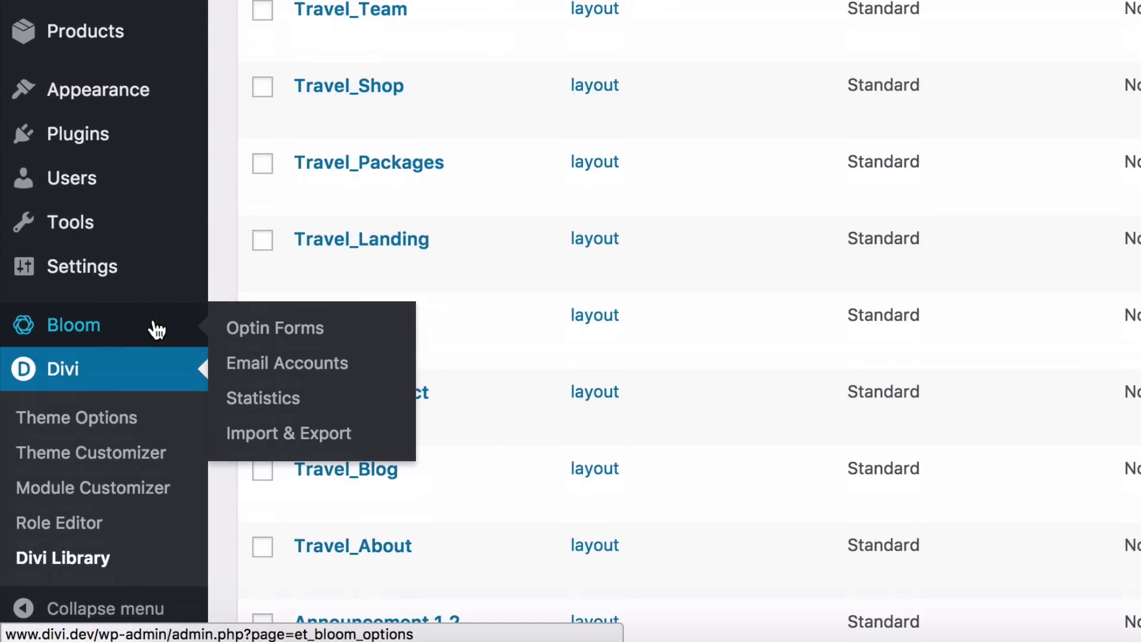
{"action": "scroll", "coordinate": [349, 471], "scroll_direction": "up", "scroll_amount": 10}
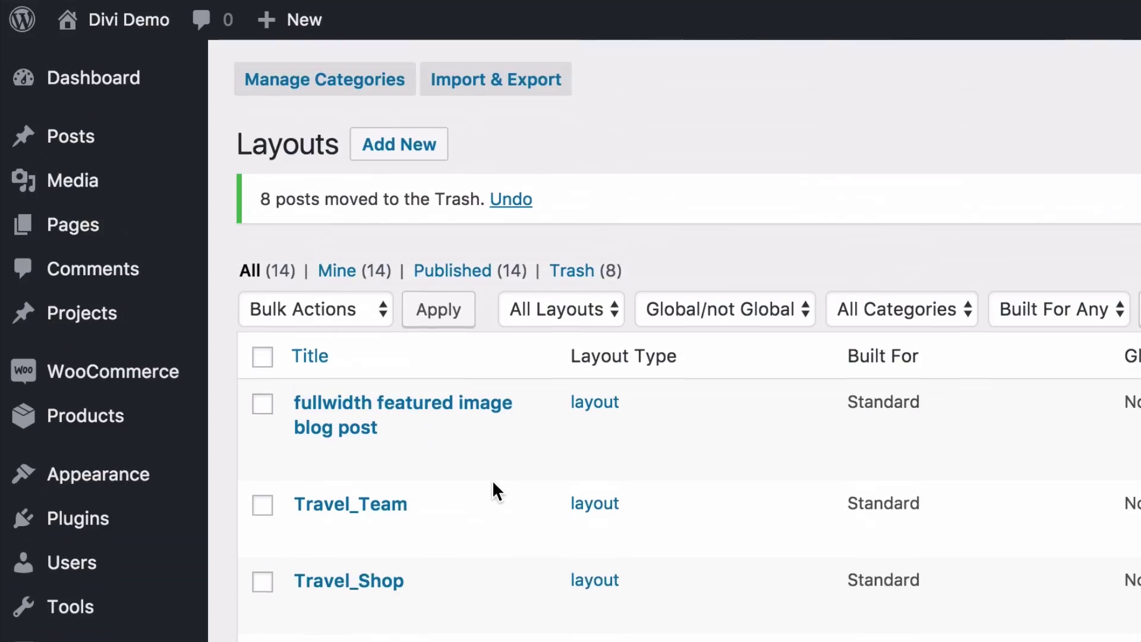
{"action": "left_click", "coordinate": [507, 89]}
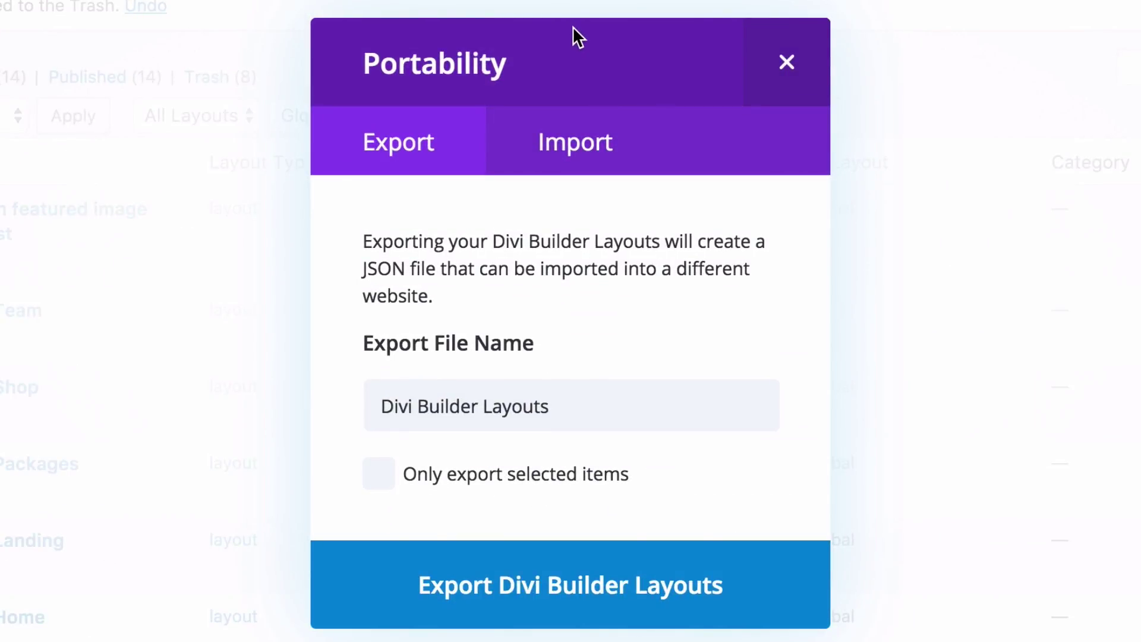
{"action": "left_click", "coordinate": [543, 160]}
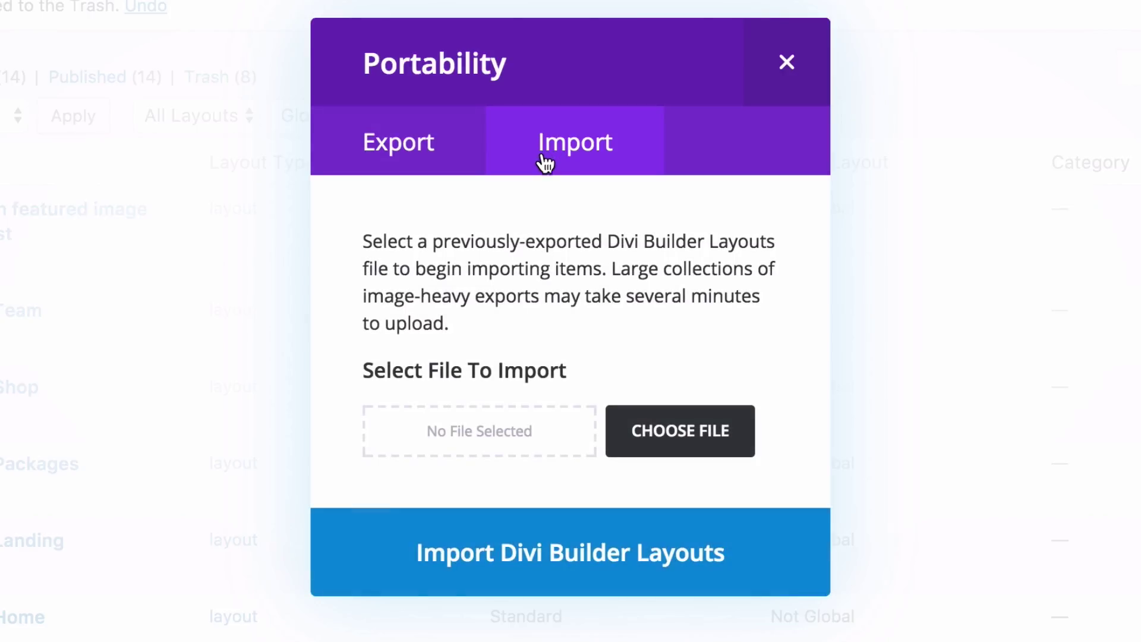
{"action": "left_click", "coordinate": [681, 440]}
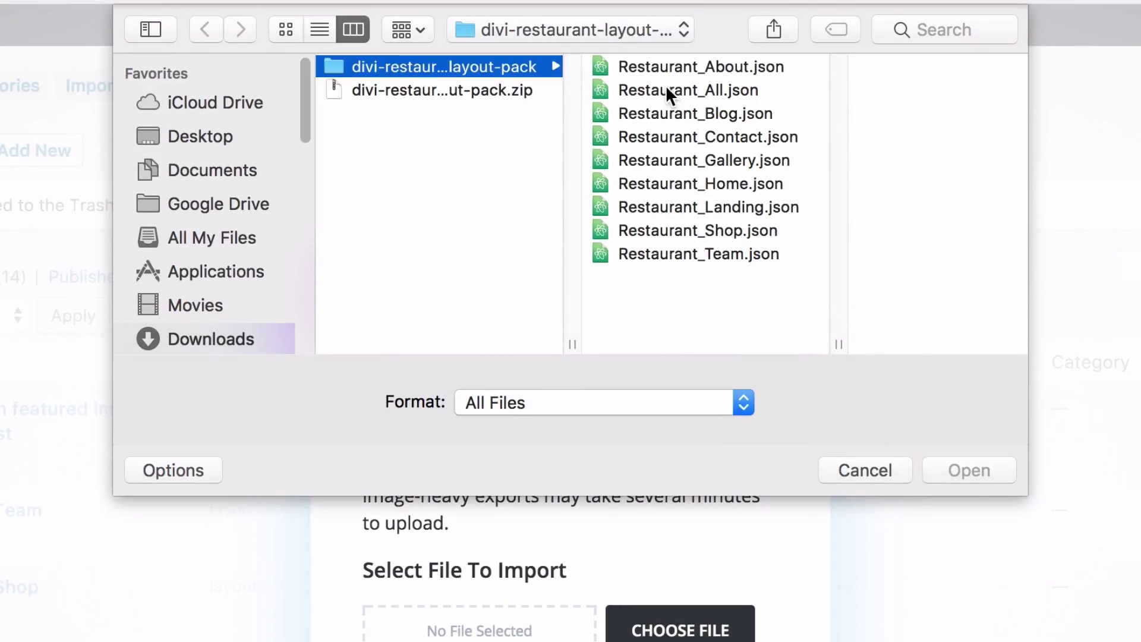
{"action": "left_click", "coordinate": [658, 89]}
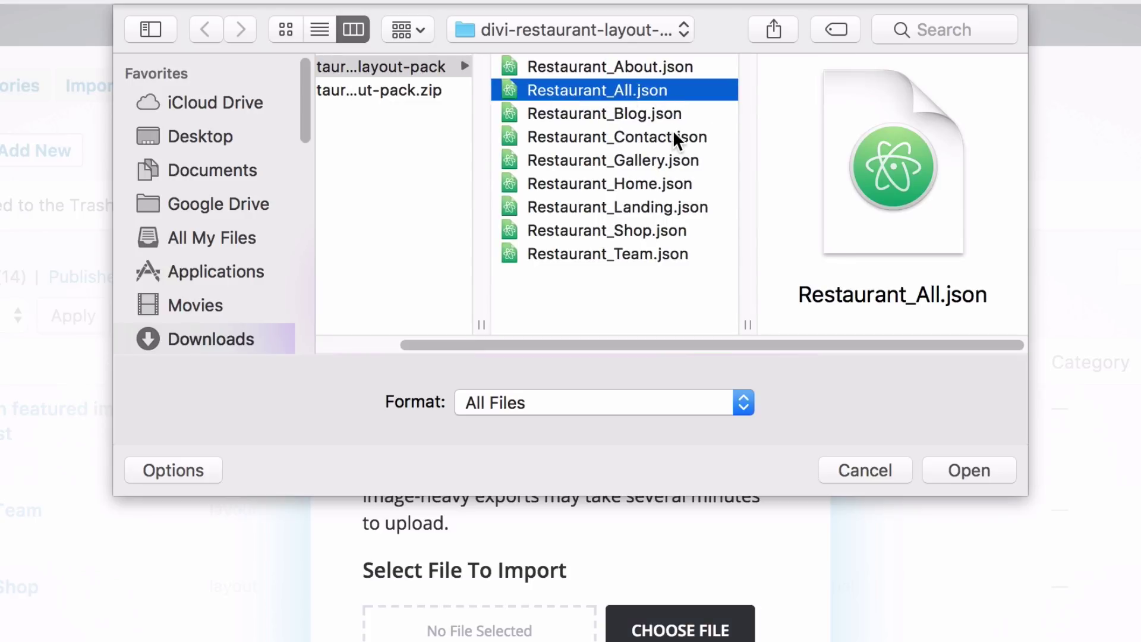
{"action": "left_click", "coordinate": [975, 467]}
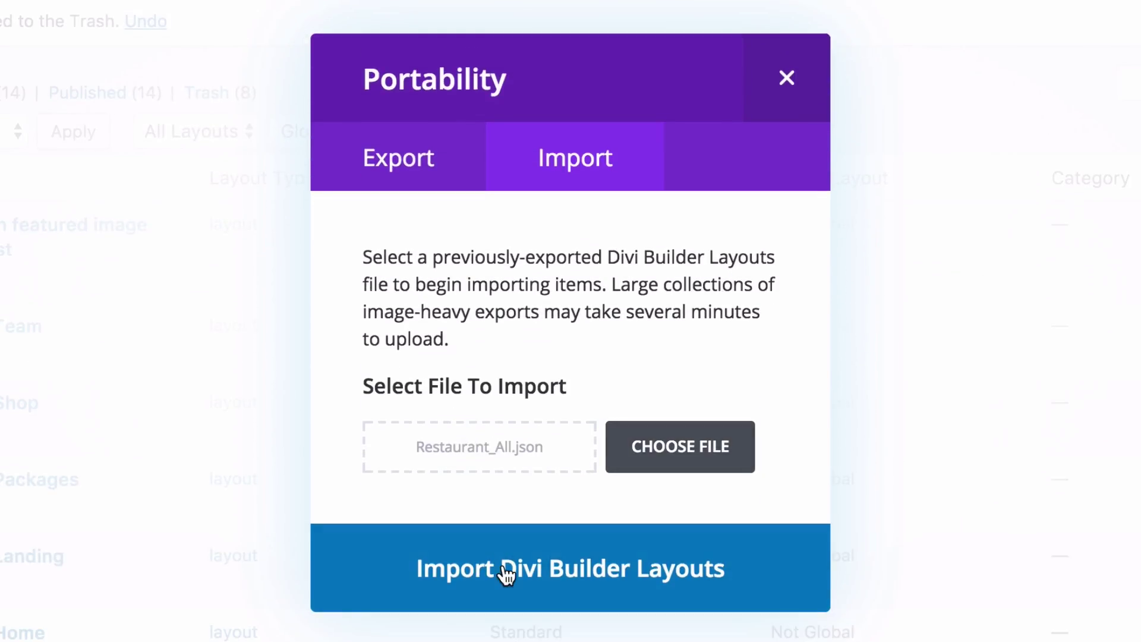
{"action": "left_click", "coordinate": [506, 573]}
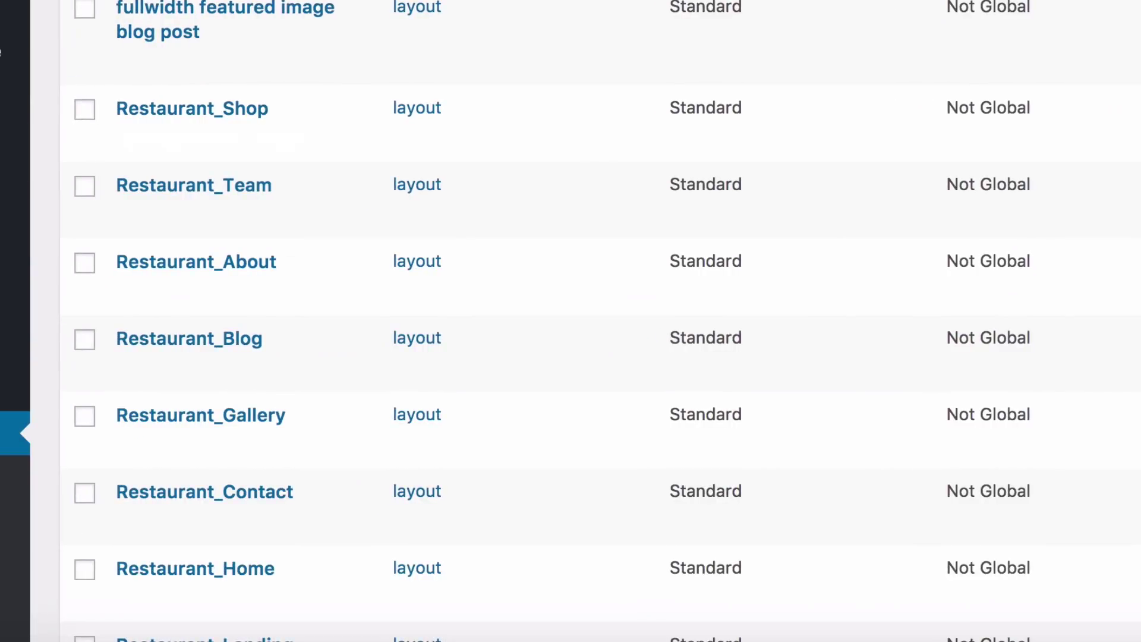
Step: Create a new WordPress page from Pages > Add New
{"action": "scroll", "coordinate": [350, 291], "scroll_direction": "down", "scroll_amount": 2}
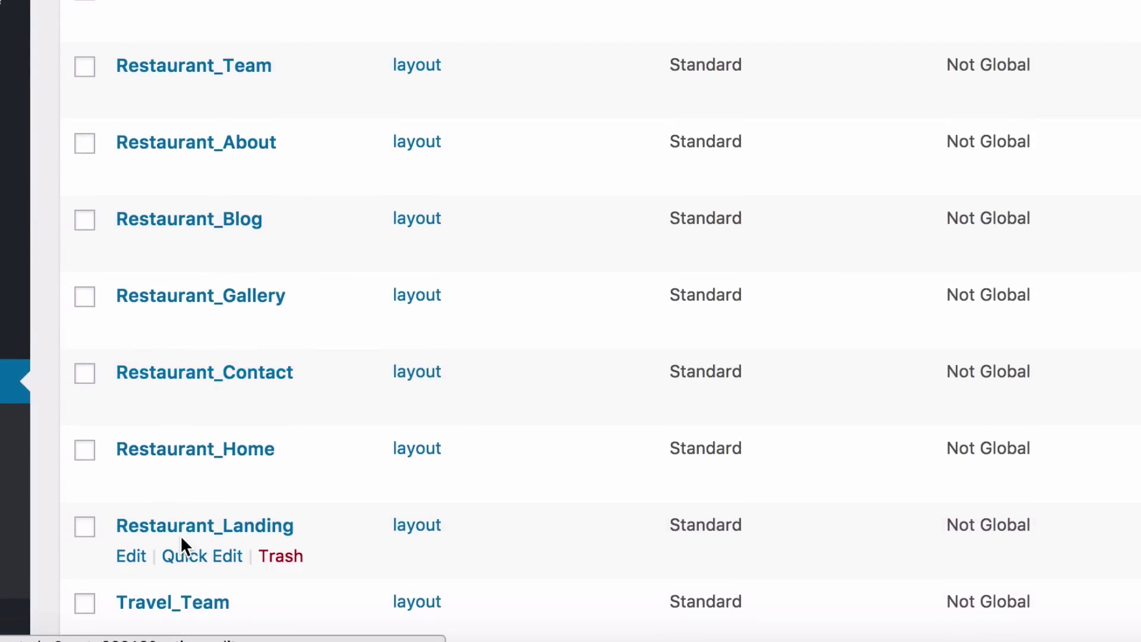
{"action": "scroll", "coordinate": [335, 478], "scroll_direction": "down", "scroll_amount": 1}
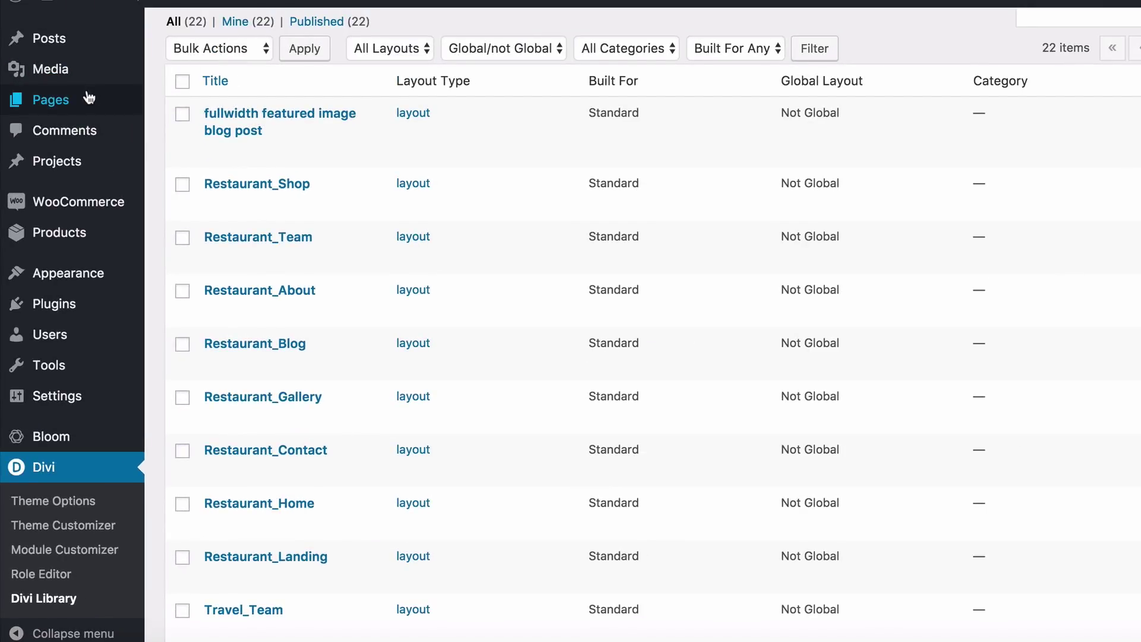
{"action": "mouse_move", "coordinate": [36, 107]}
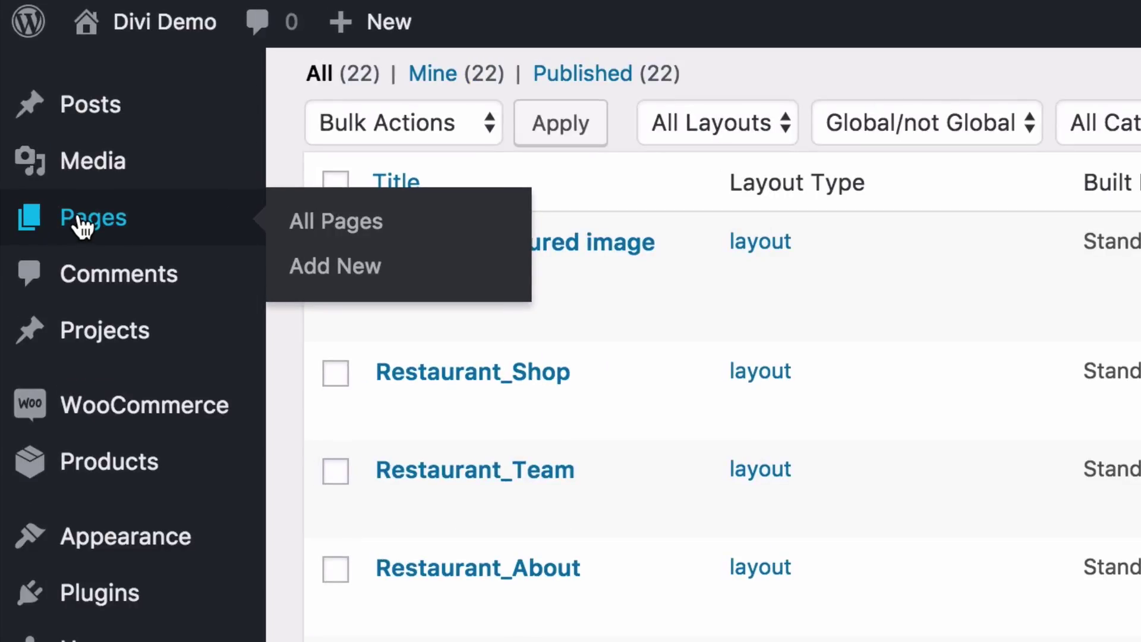
{"action": "left_click", "coordinate": [311, 267]}
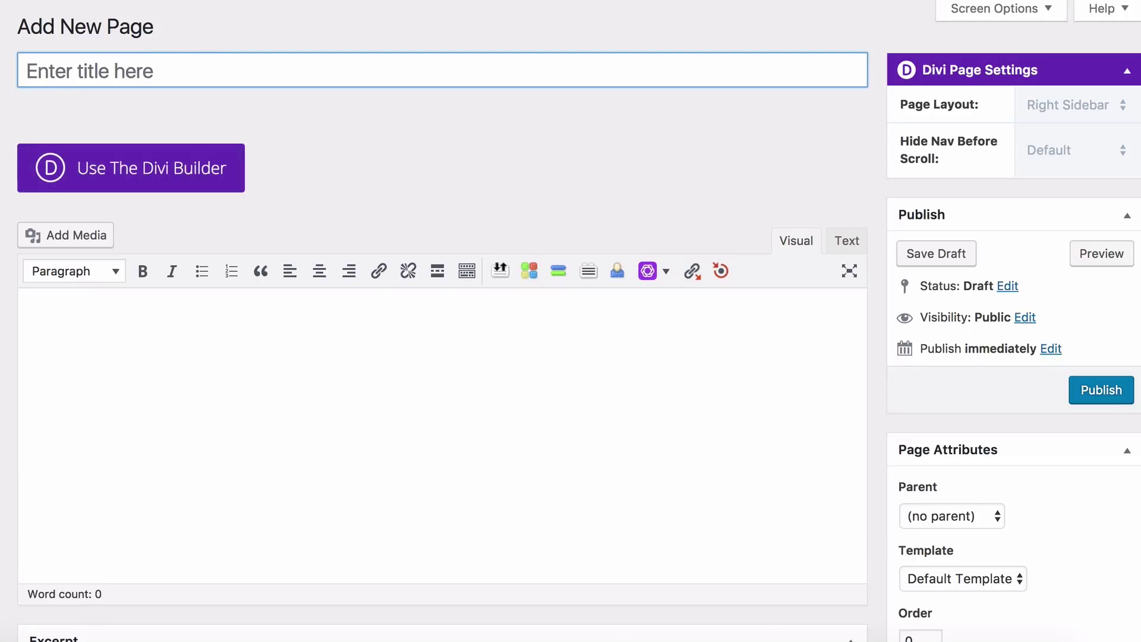
Step: Title the page Home and load the Restaurant_Home library layout with the Divi Builder
{"action": "type", "text": "Home"}
{"action": "left_click", "coordinate": [95, 176]}
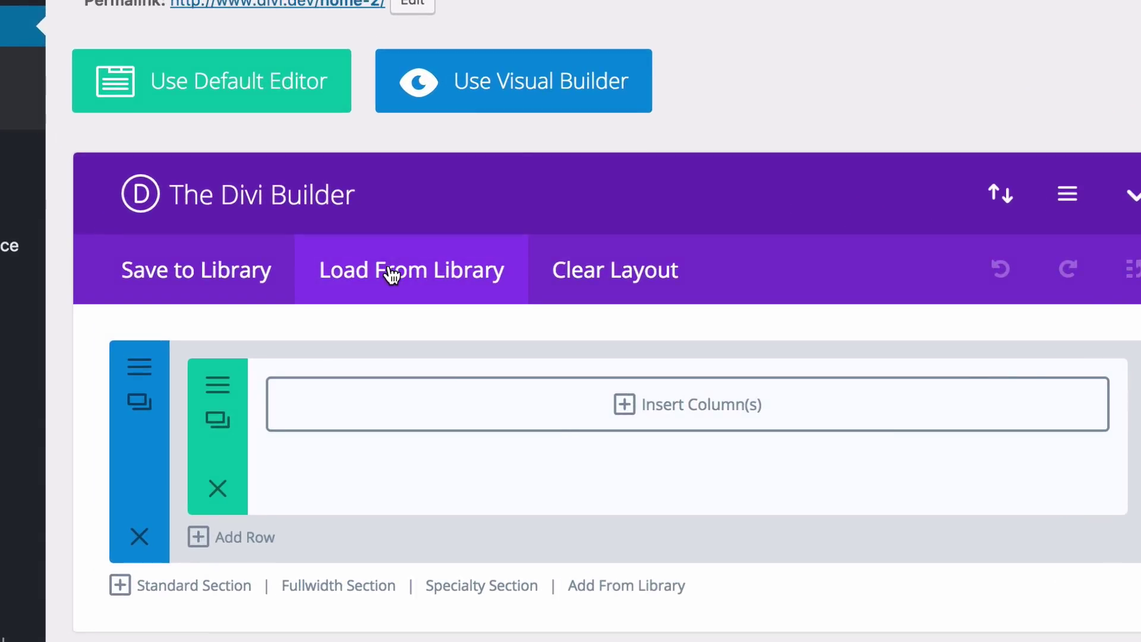
{"action": "left_click", "coordinate": [260, 312]}
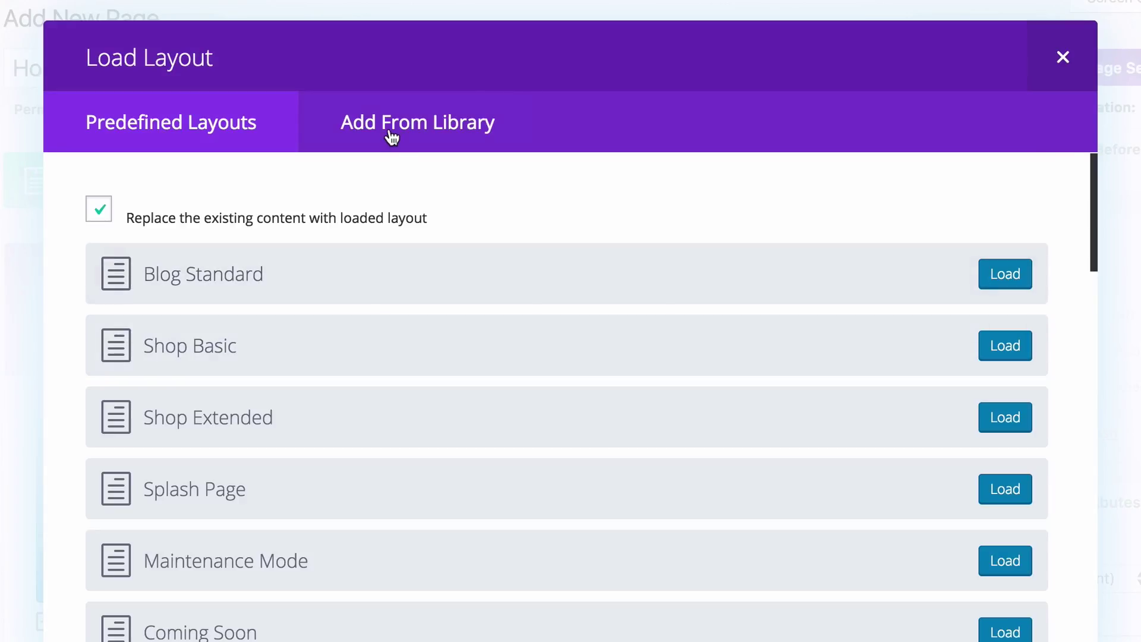
{"action": "left_click", "coordinate": [427, 108]}
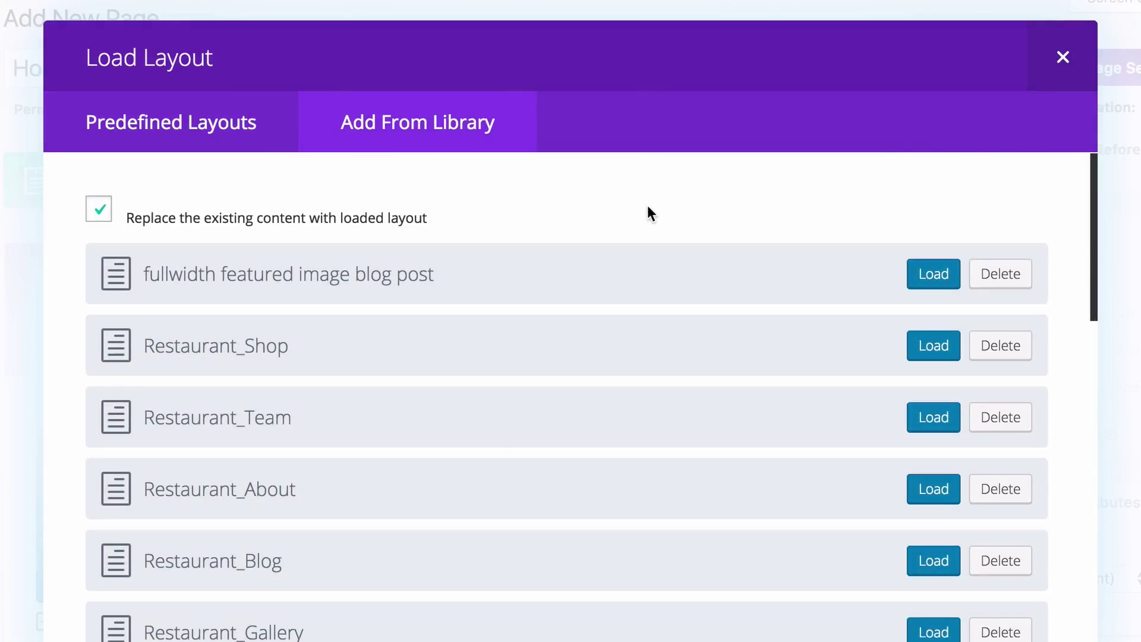
{"action": "scroll", "coordinate": [515, 479], "scroll_direction": "down", "scroll_amount": 5}
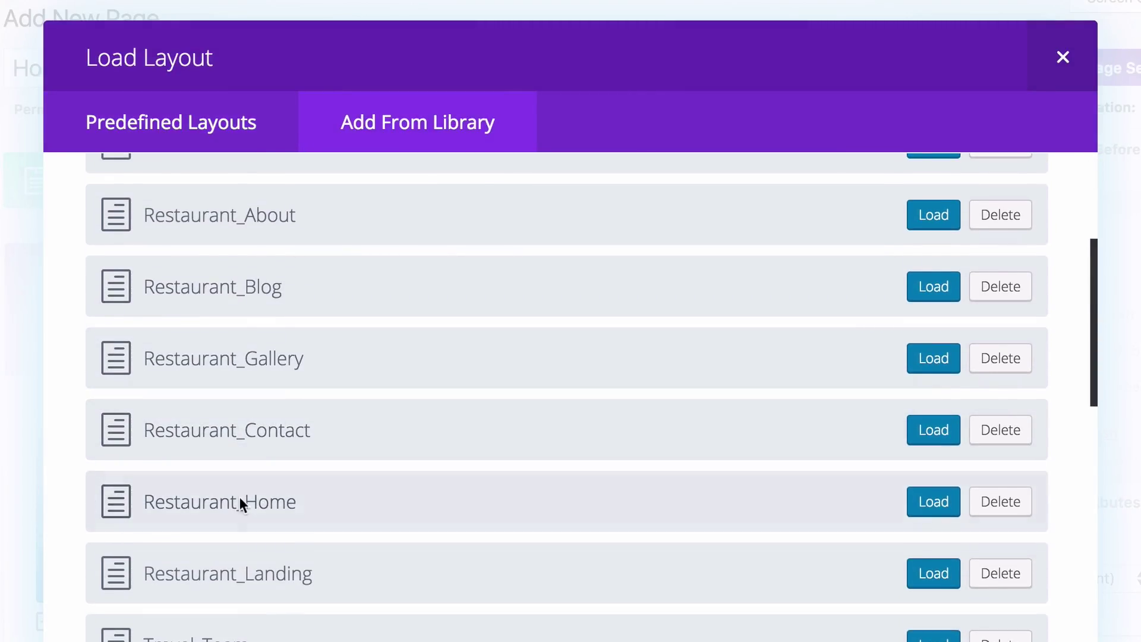
{"action": "left_click", "coordinate": [932, 504]}
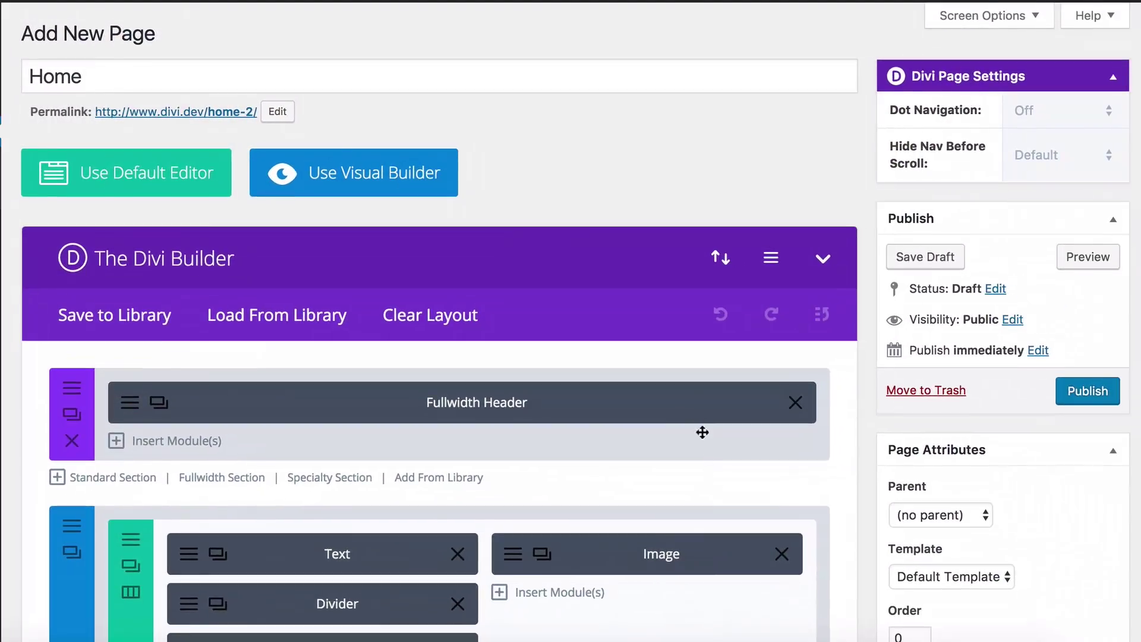
Step: Move this draft Home page to the trash
{"action": "scroll", "coordinate": [695, 410], "scroll_direction": "down", "scroll_amount": 2}
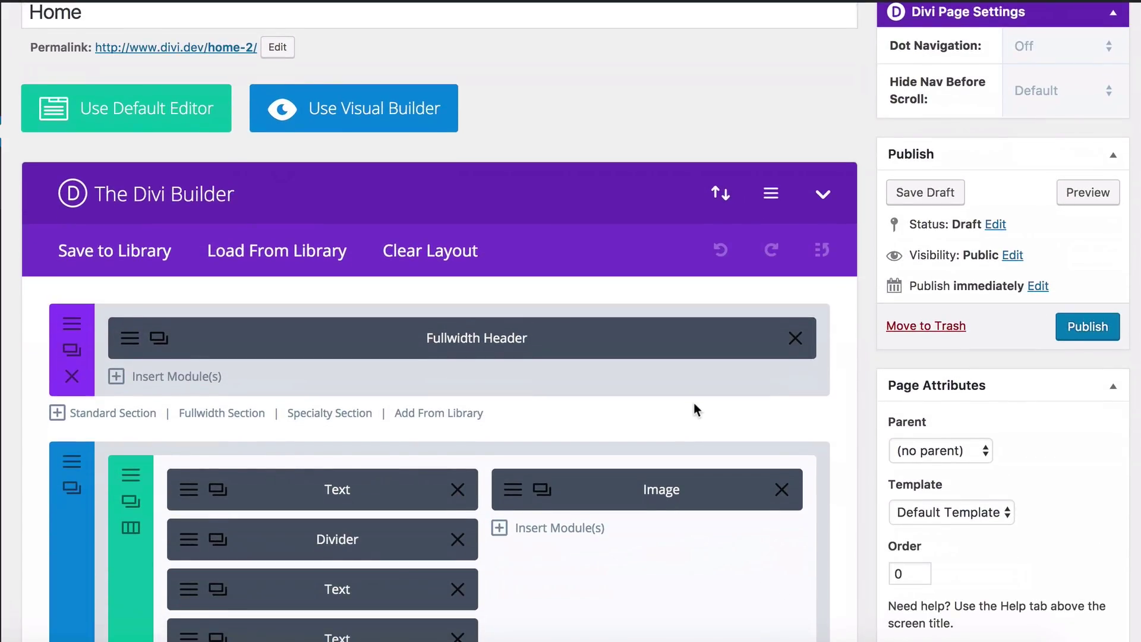
{"action": "scroll", "coordinate": [694, 402], "scroll_direction": "down", "scroll_amount": 1}
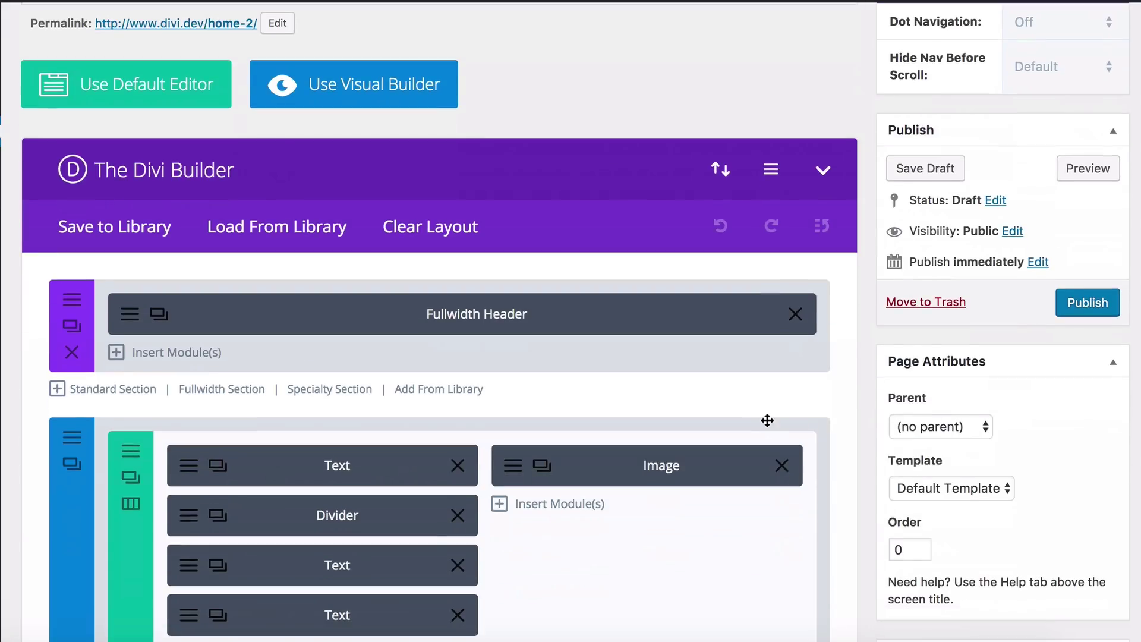
{"action": "left_click", "coordinate": [940, 300]}
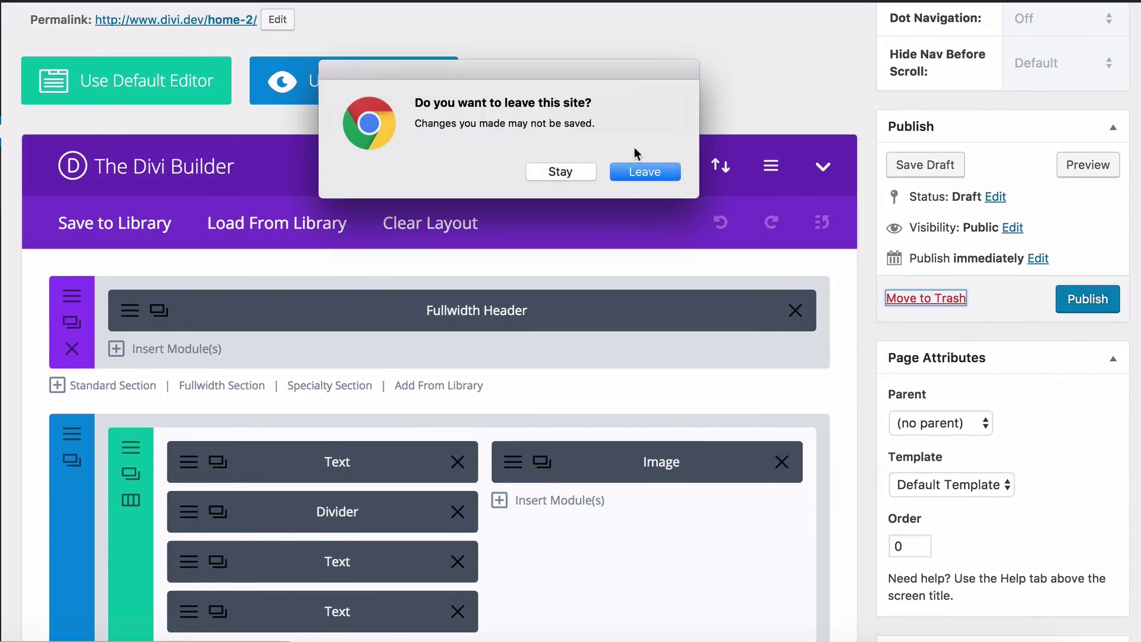
{"action": "left_click", "coordinate": [618, 167]}
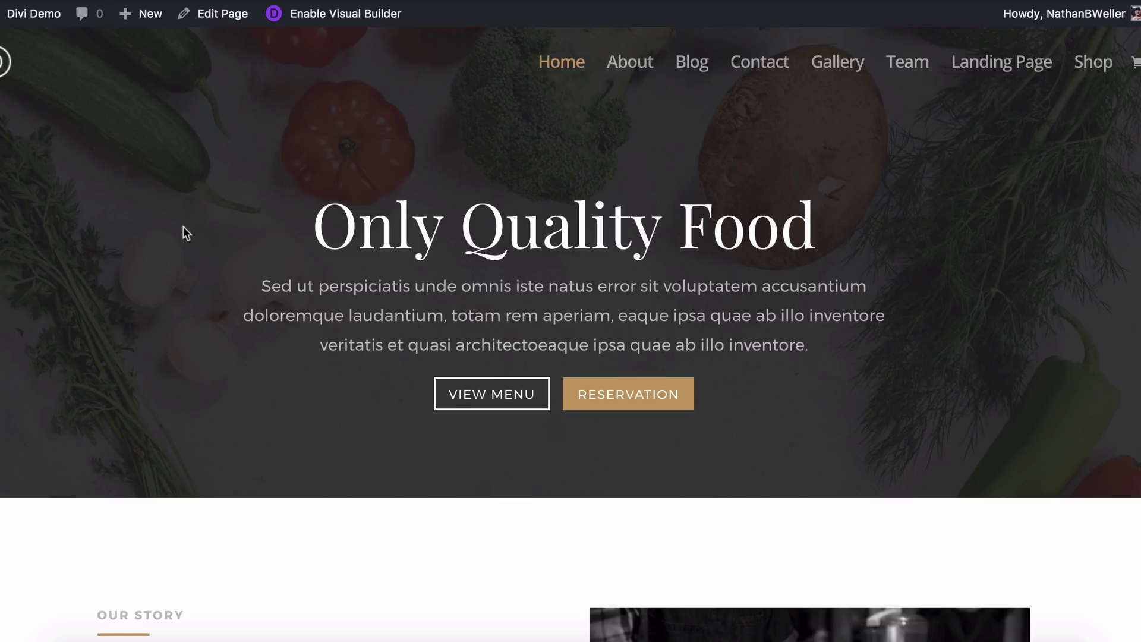
{"action": "scroll", "coordinate": [181, 223], "scroll_direction": "down", "scroll_amount": 3}
{"action": "scroll", "coordinate": [177, 224], "scroll_direction": "up", "scroll_amount": 3}
{"action": "left_click", "coordinate": [333, 13]}
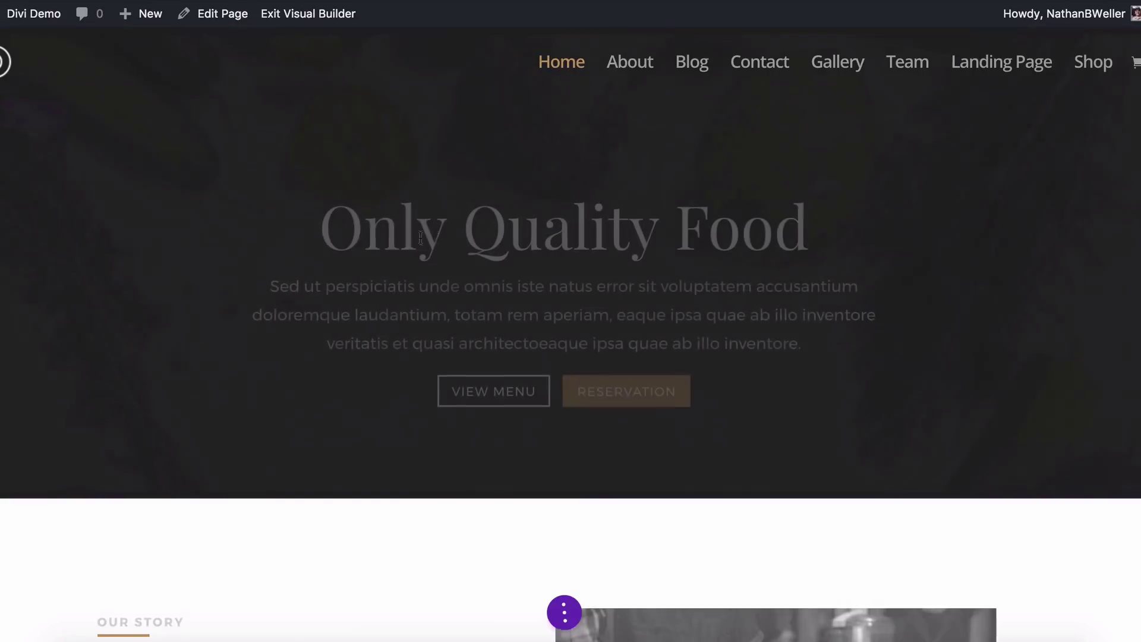
{"action": "left_click", "coordinate": [459, 235]}
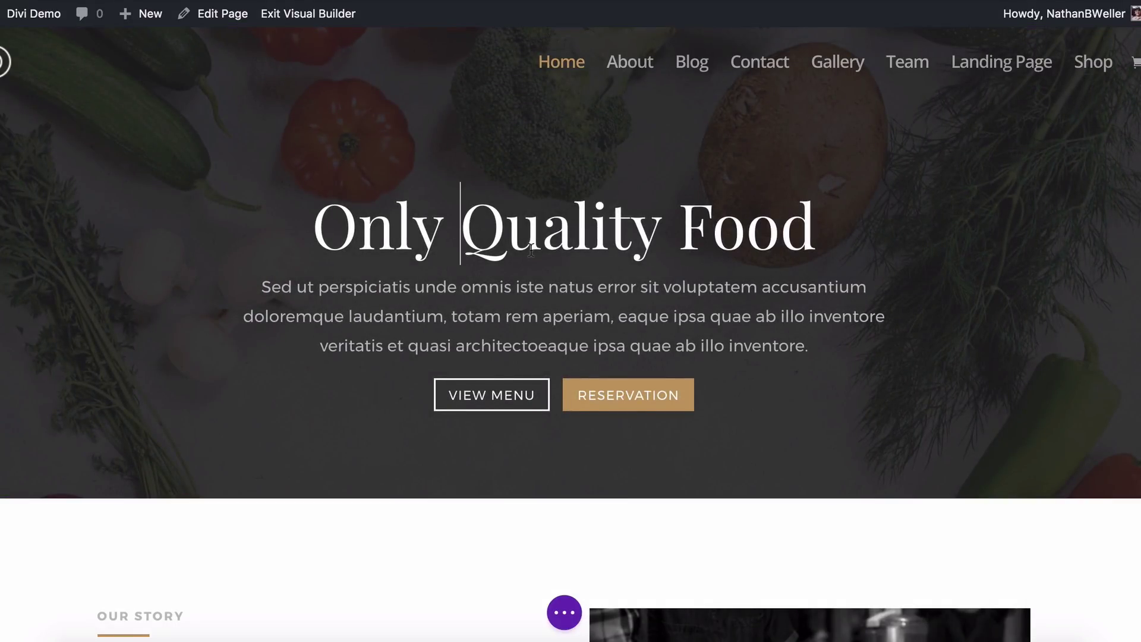
{"action": "type", "text": "New"}
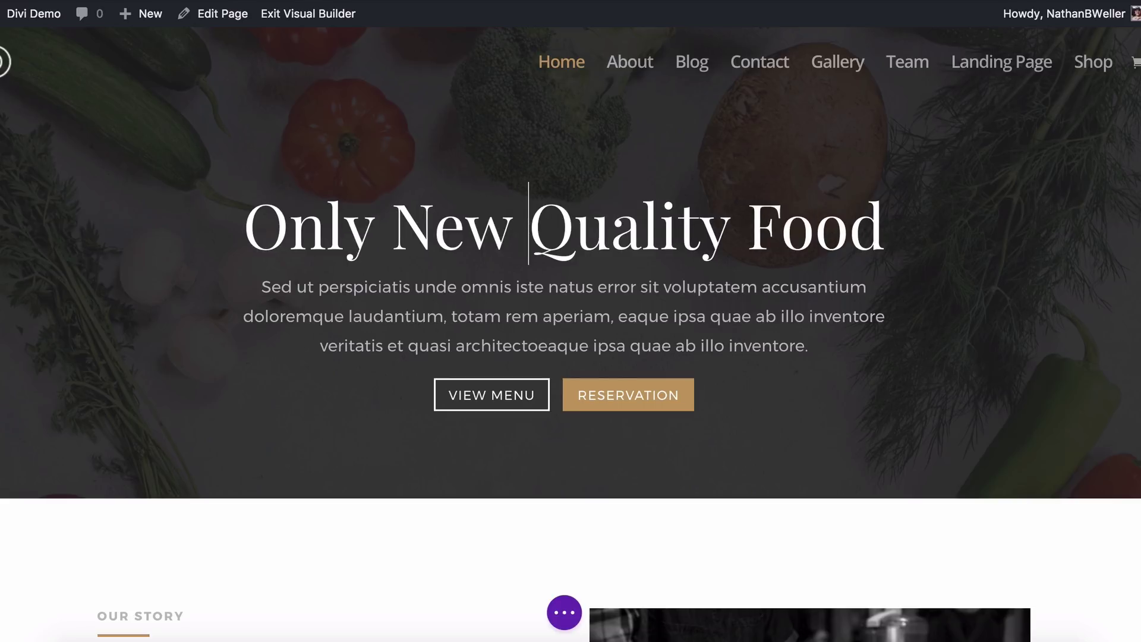
{"action": "key", "text": "BackSpace"}
{"action": "key", "text": "BackSpace"}
{"action": "key", "text": "BackSpace"}
{"action": "key", "text": "BackSpace"}
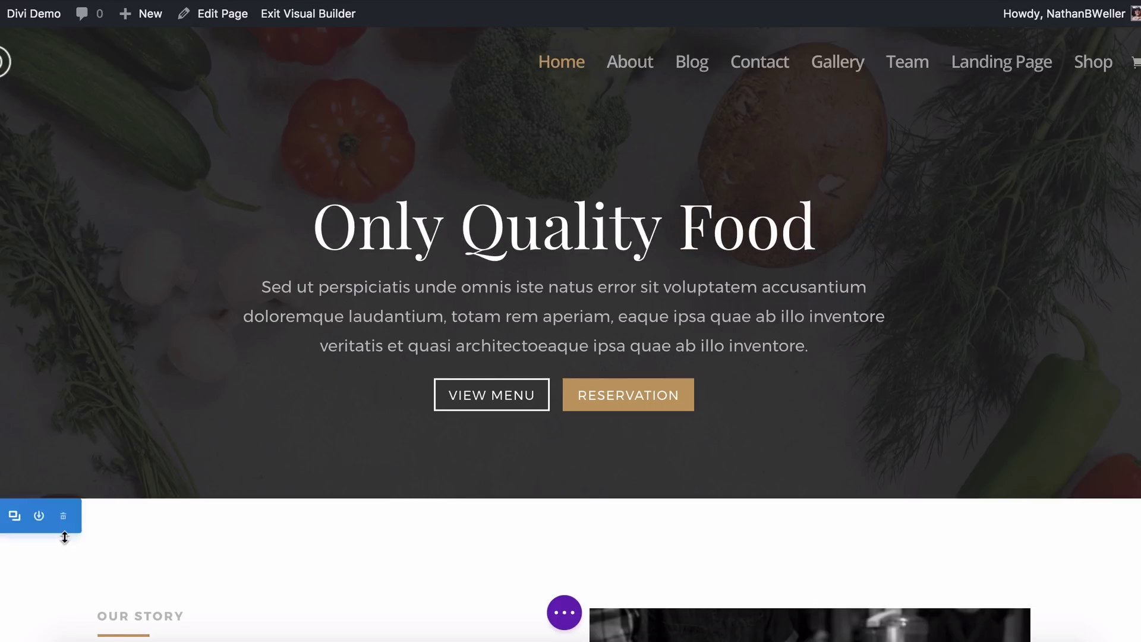
{"action": "scroll", "coordinate": [176, 476], "scroll_direction": "down", "scroll_amount": 4}
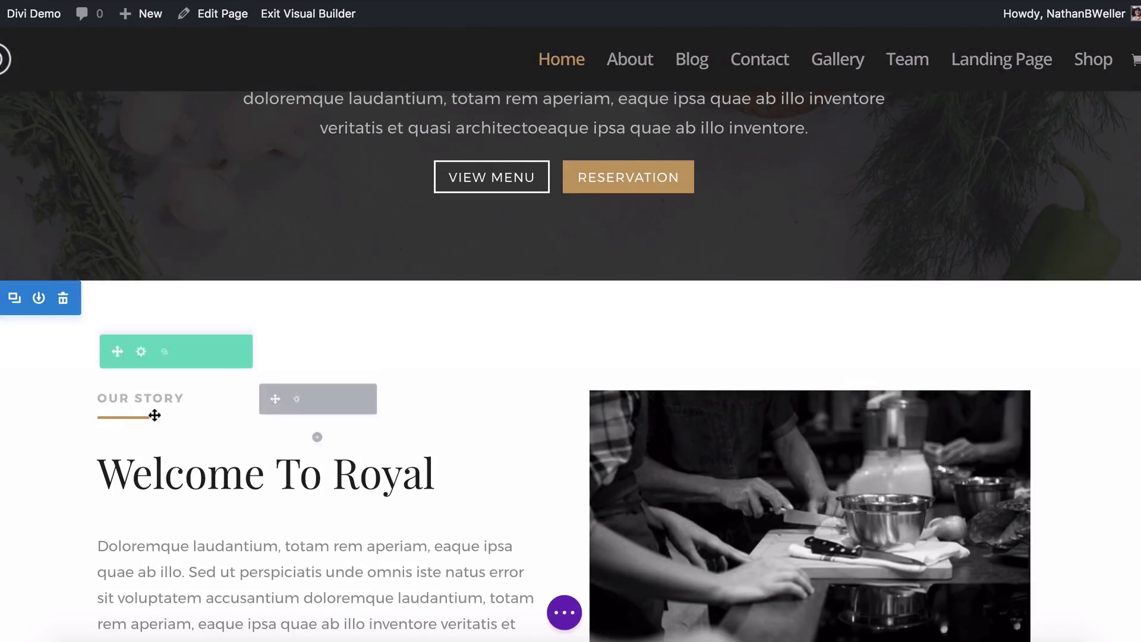
{"action": "scroll", "coordinate": [387, 395], "scroll_direction": "up", "scroll_amount": 4}
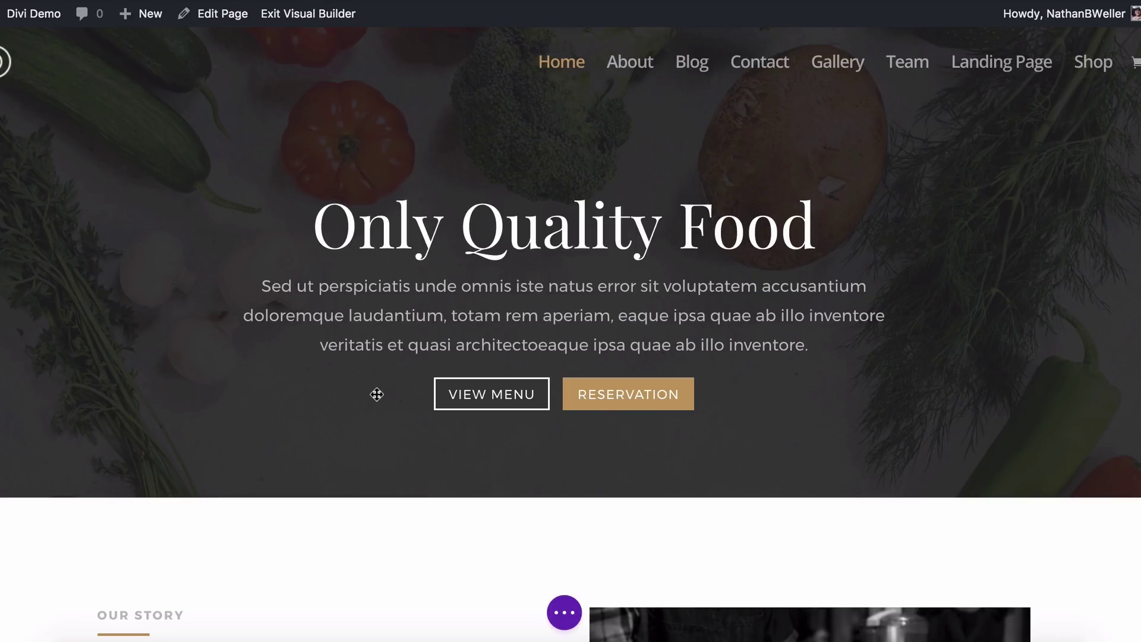
{"action": "left_click", "coordinate": [564, 613]}
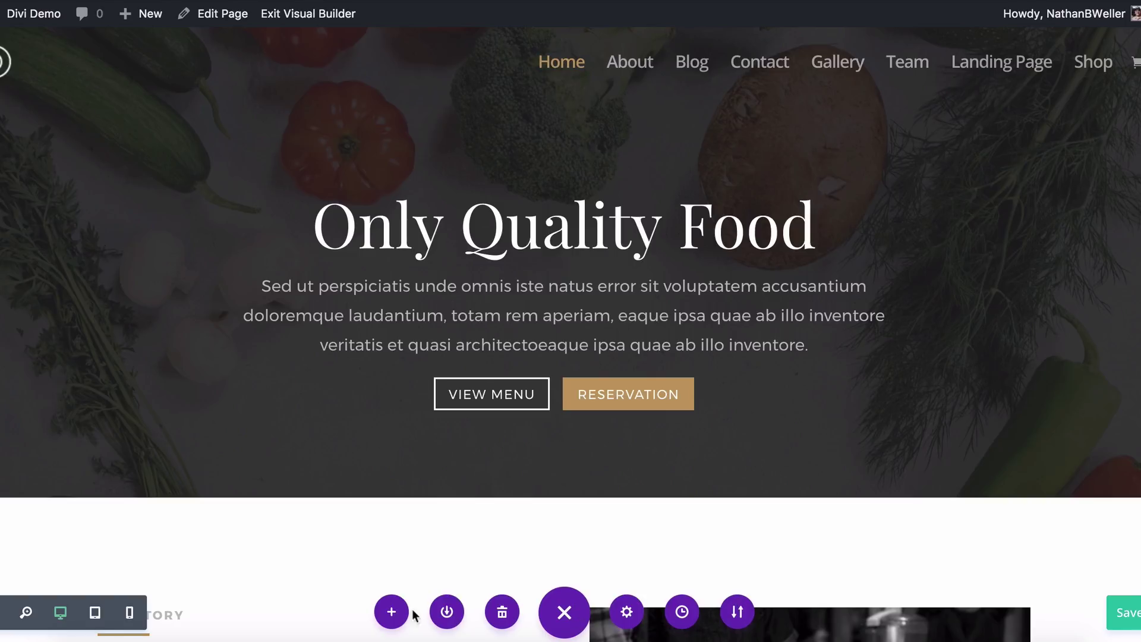
Step: Browse the saved Restaurant layouts in the Visual Builder's Add From Library list
{"action": "left_click", "coordinate": [393, 615]}
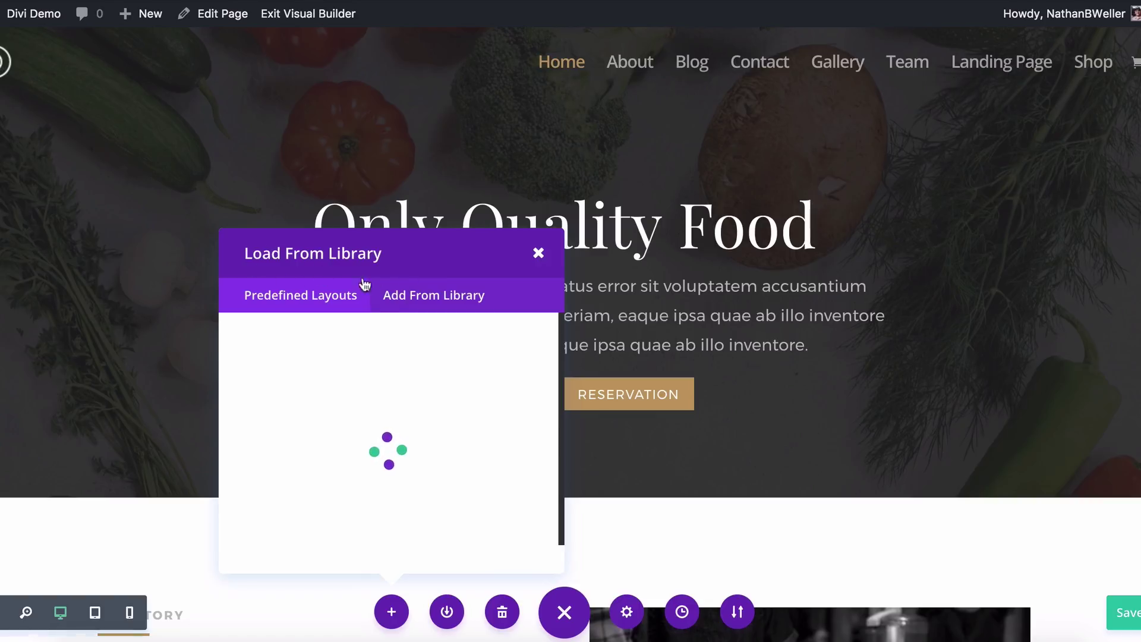
{"action": "left_click", "coordinate": [426, 302]}
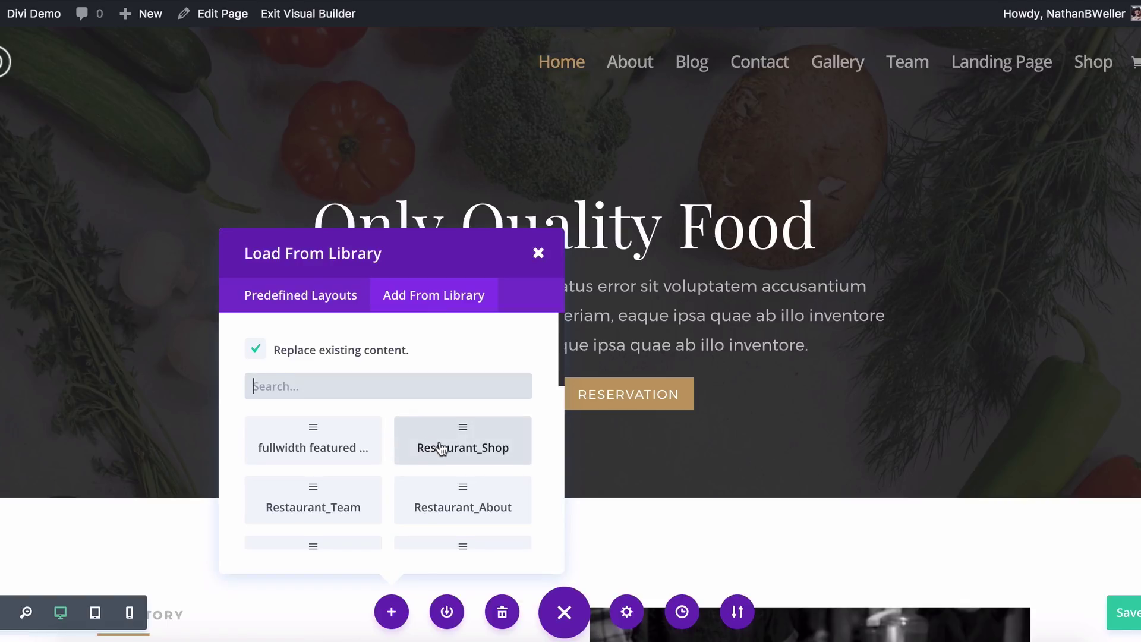
{"action": "scroll", "coordinate": [441, 452], "scroll_direction": "down", "scroll_amount": 3}
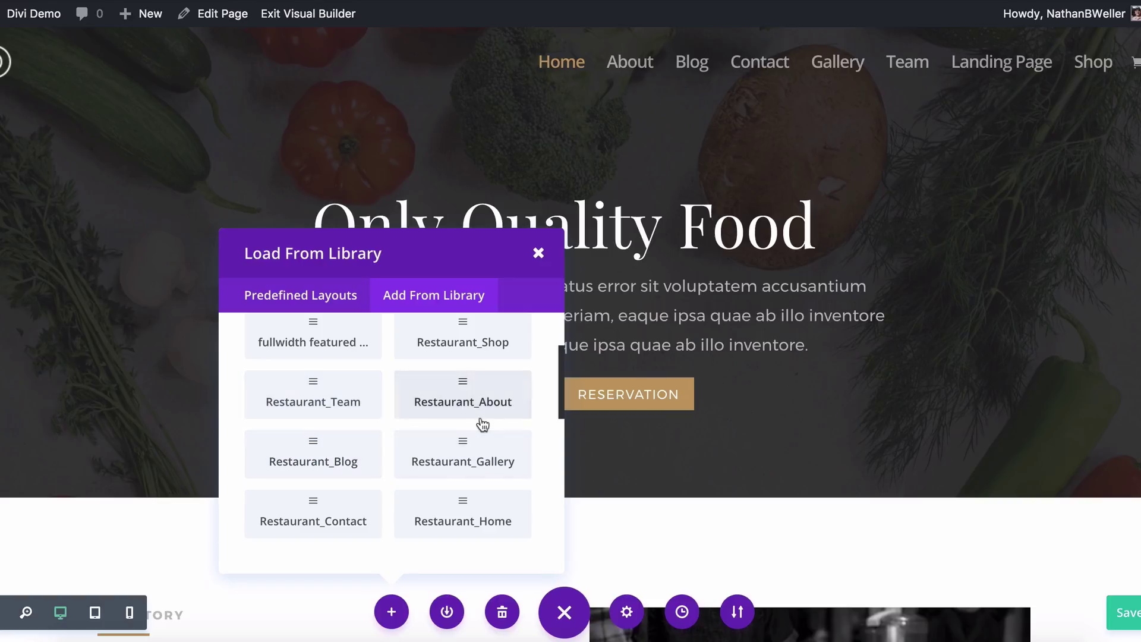
{"action": "scroll", "coordinate": [472, 427], "scroll_direction": "down", "scroll_amount": 1}
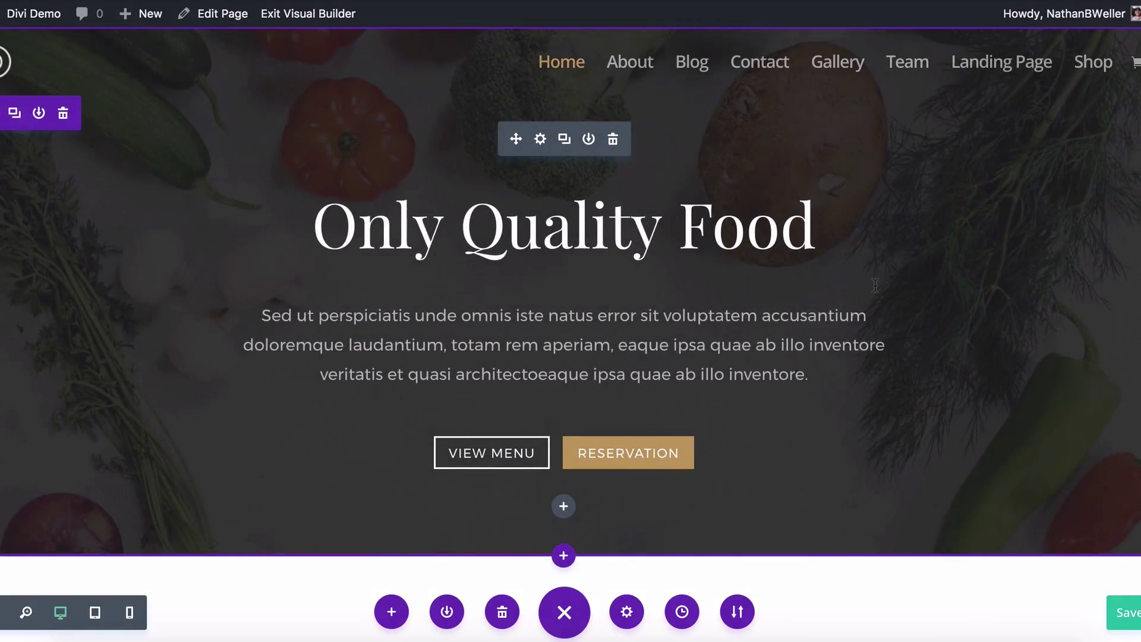
Step: Scroll through the hero, Our Story, menu grid, testimonials and hours sections, then back to the top
{"action": "scroll", "coordinate": [875, 286], "scroll_direction": "down", "scroll_amount": 7}
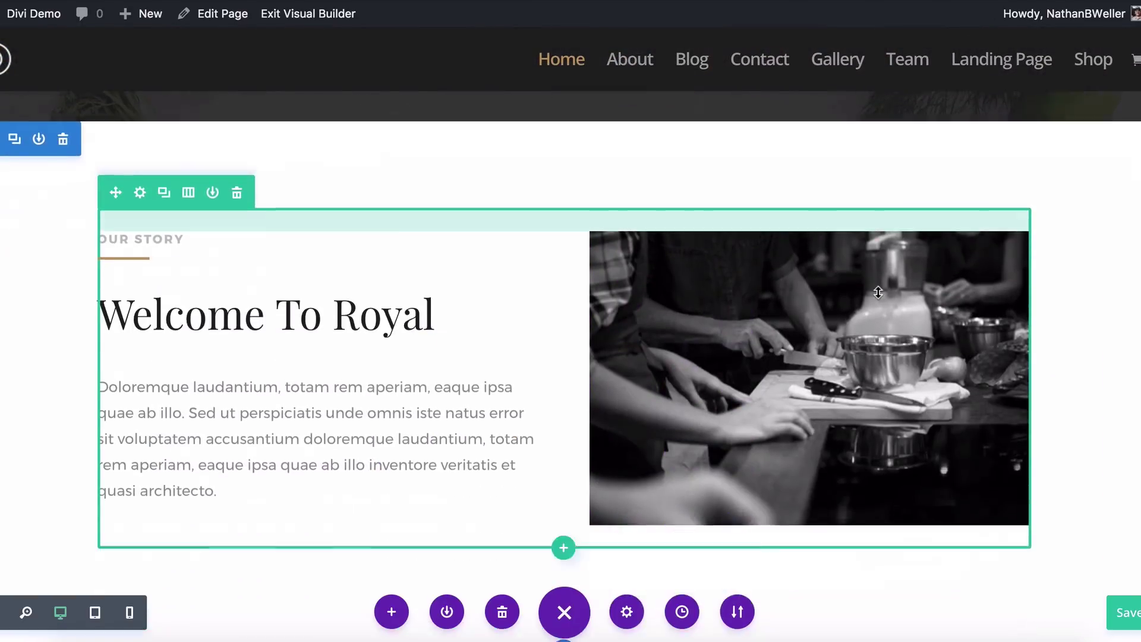
{"action": "scroll", "coordinate": [878, 291], "scroll_direction": "down", "scroll_amount": 10}
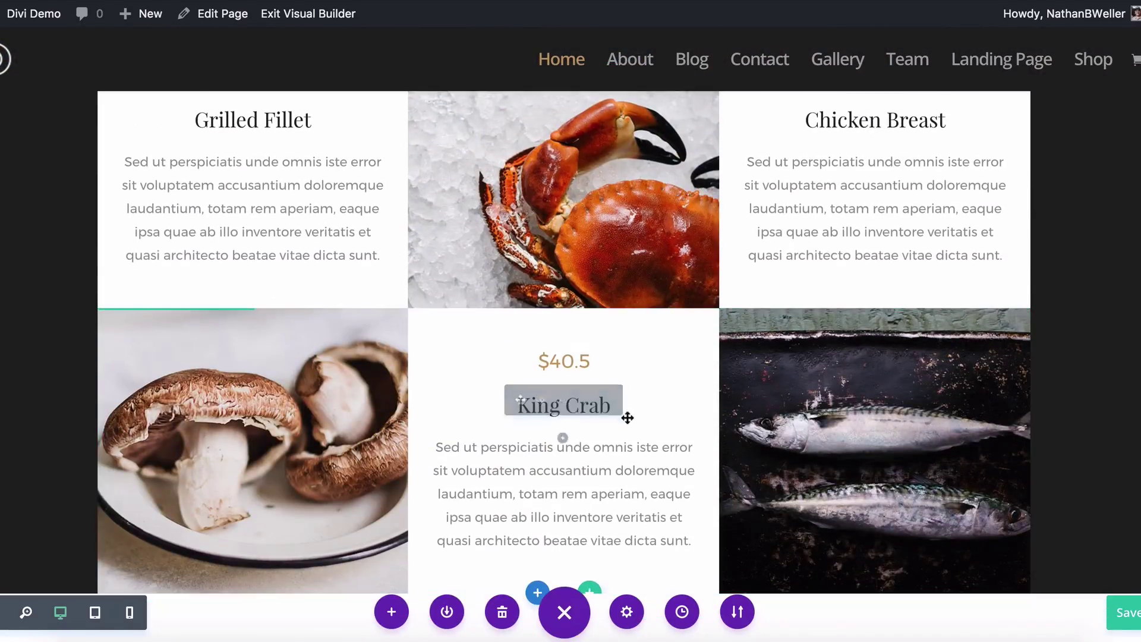
{"action": "scroll", "coordinate": [562, 381], "scroll_direction": "down", "scroll_amount": 2}
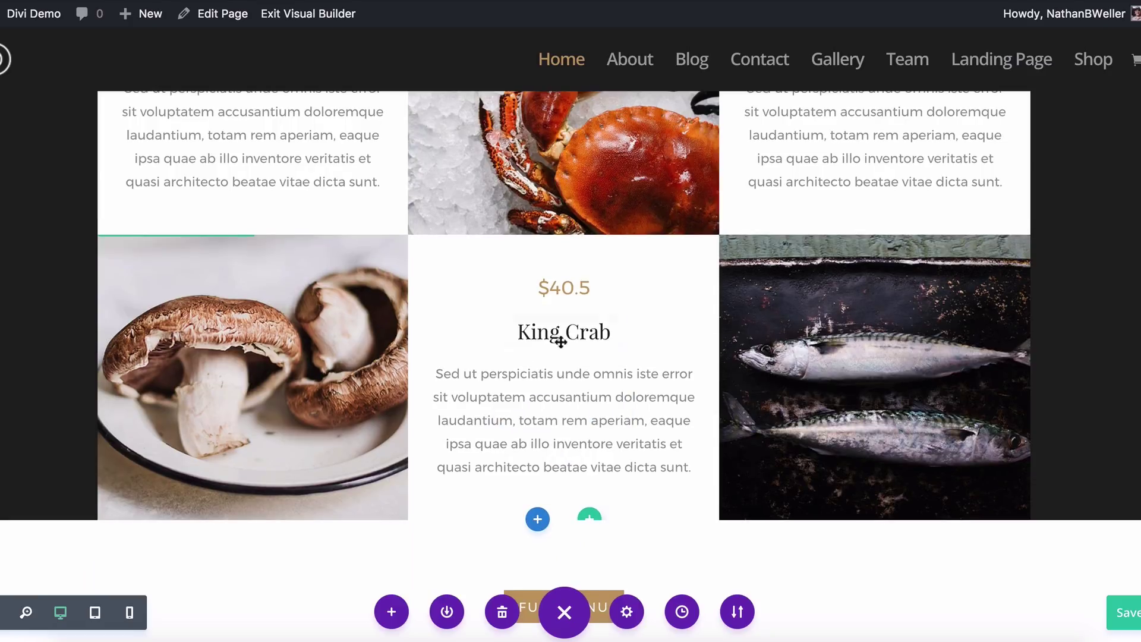
{"action": "scroll", "coordinate": [823, 390], "scroll_direction": "down", "scroll_amount": 4}
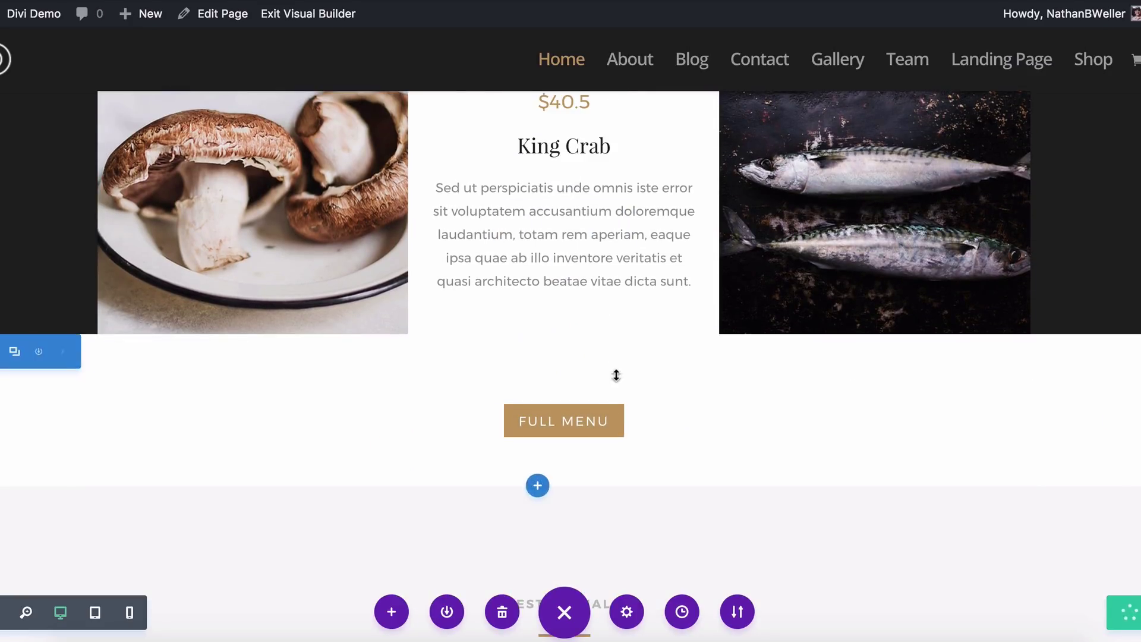
{"action": "scroll", "coordinate": [616, 375], "scroll_direction": "up", "scroll_amount": 3}
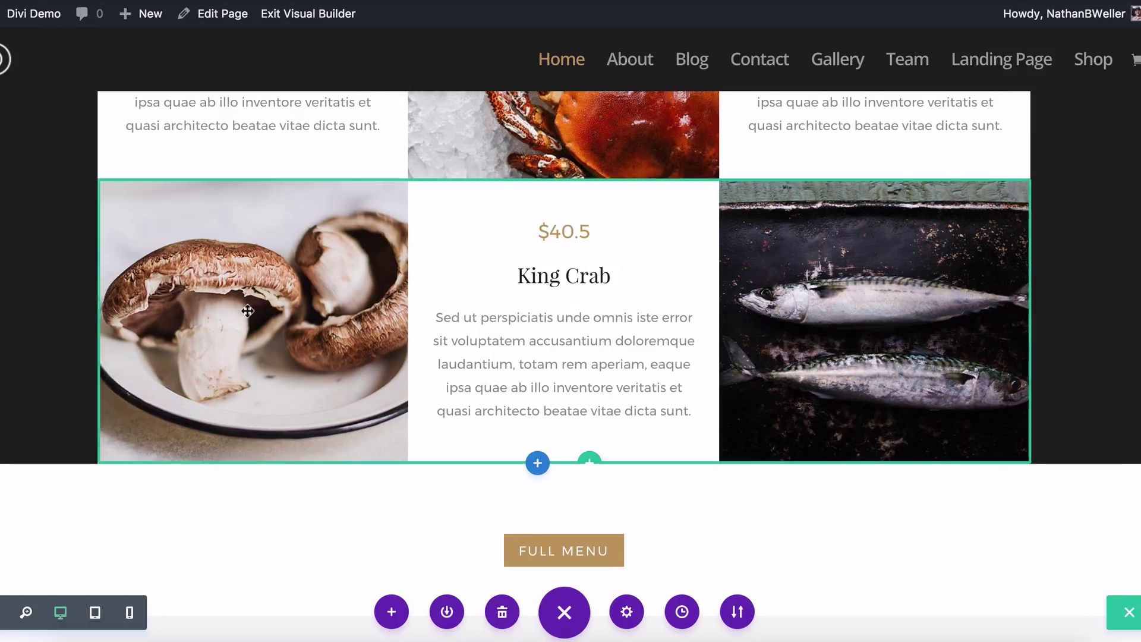
{"action": "scroll", "coordinate": [688, 339], "scroll_direction": "down", "scroll_amount": 10}
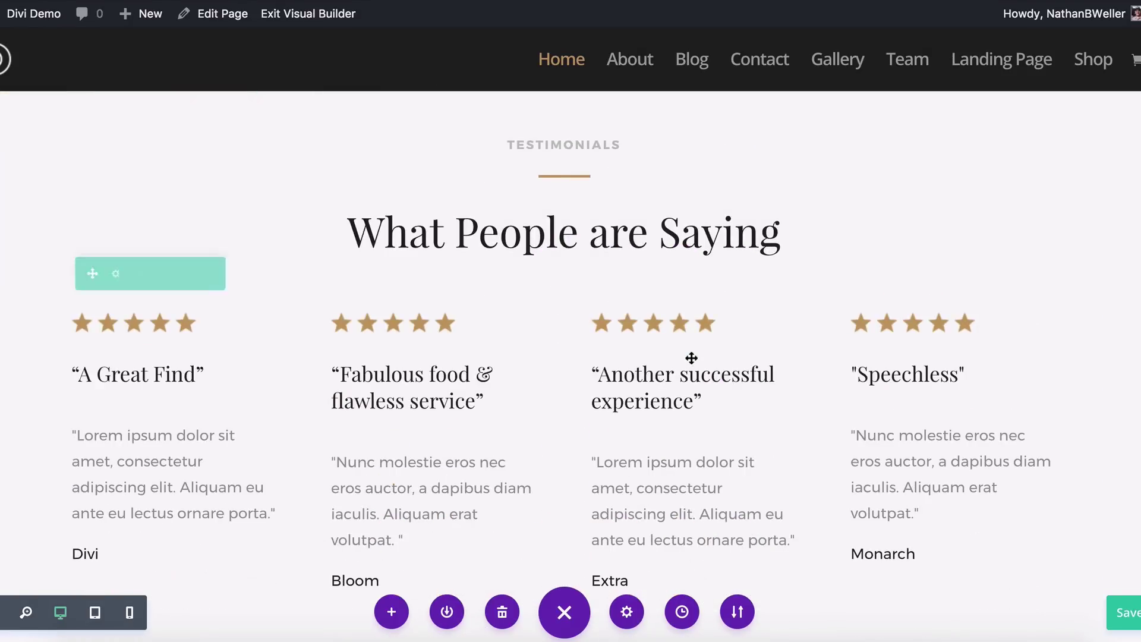
{"action": "scroll", "coordinate": [692, 359], "scroll_direction": "down", "scroll_amount": 6}
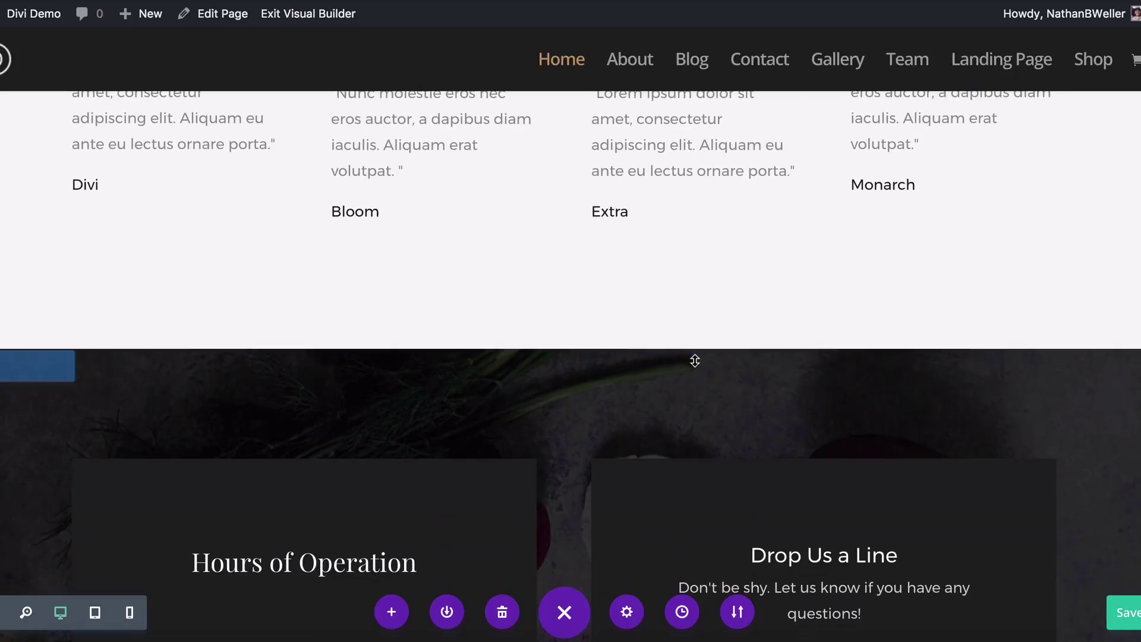
{"action": "scroll", "coordinate": [694, 361], "scroll_direction": "down", "scroll_amount": 10}
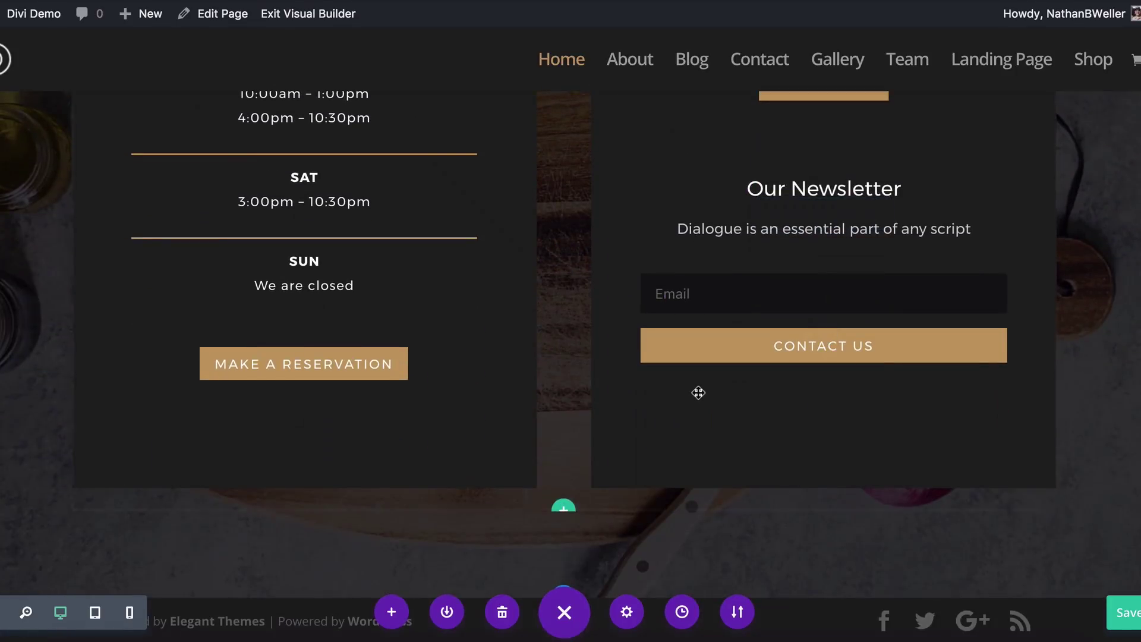
{"action": "scroll", "coordinate": [699, 389], "scroll_direction": "down", "scroll_amount": 1}
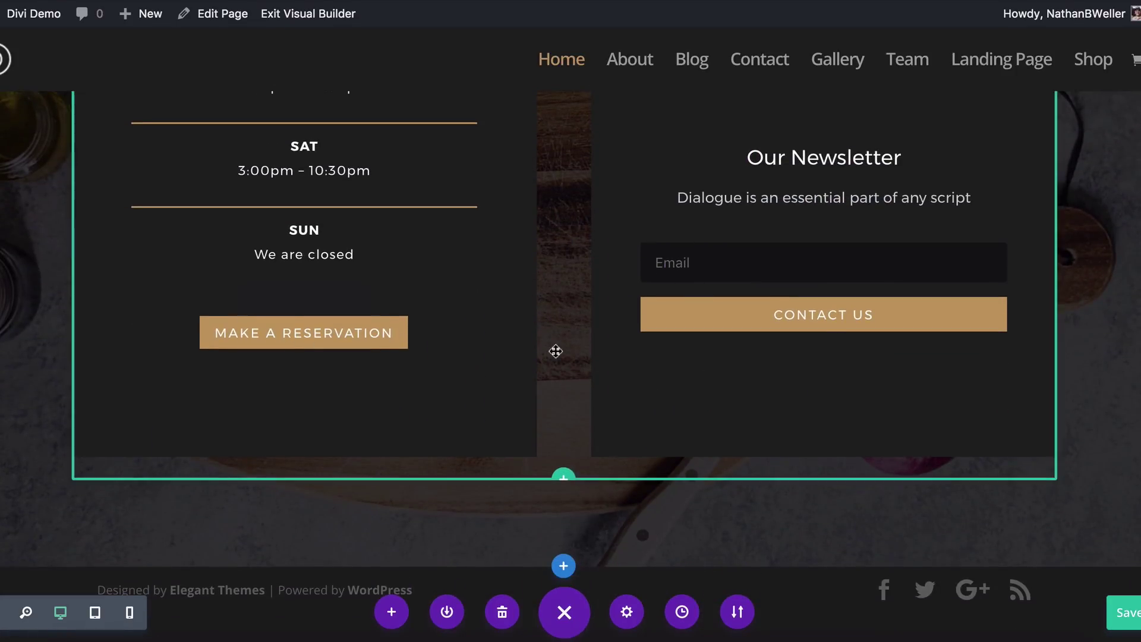
{"action": "scroll", "coordinate": [555, 354], "scroll_direction": "up", "scroll_amount": 8}
{"action": "scroll", "coordinate": [553, 350], "scroll_direction": "up", "scroll_amount": 20}
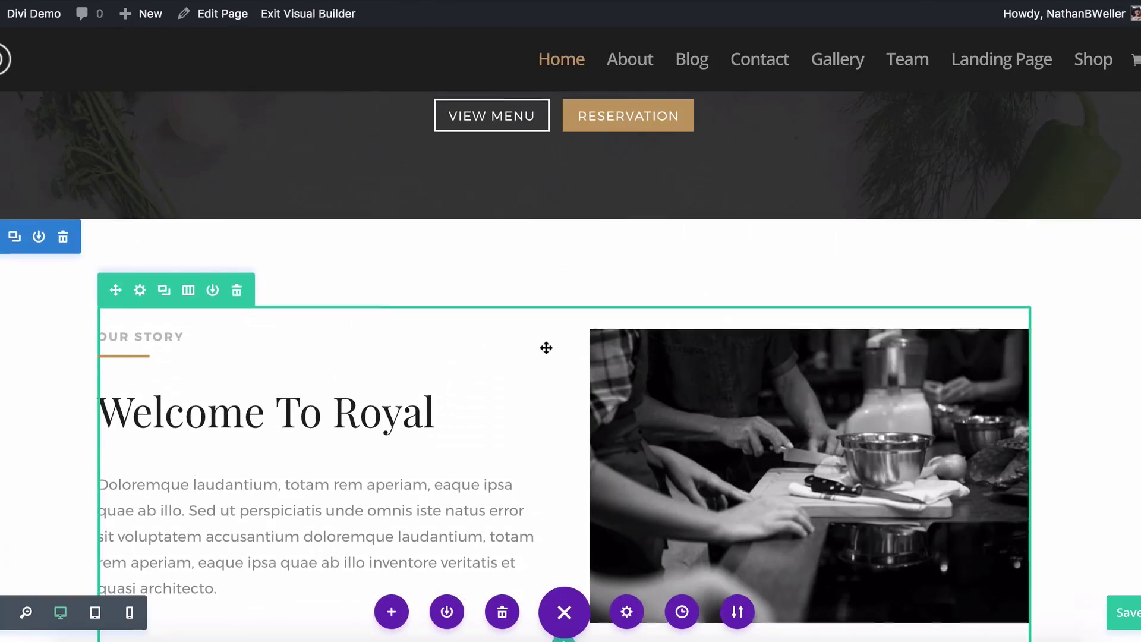
{"action": "scroll", "coordinate": [545, 346], "scroll_direction": "up", "scroll_amount": 6}
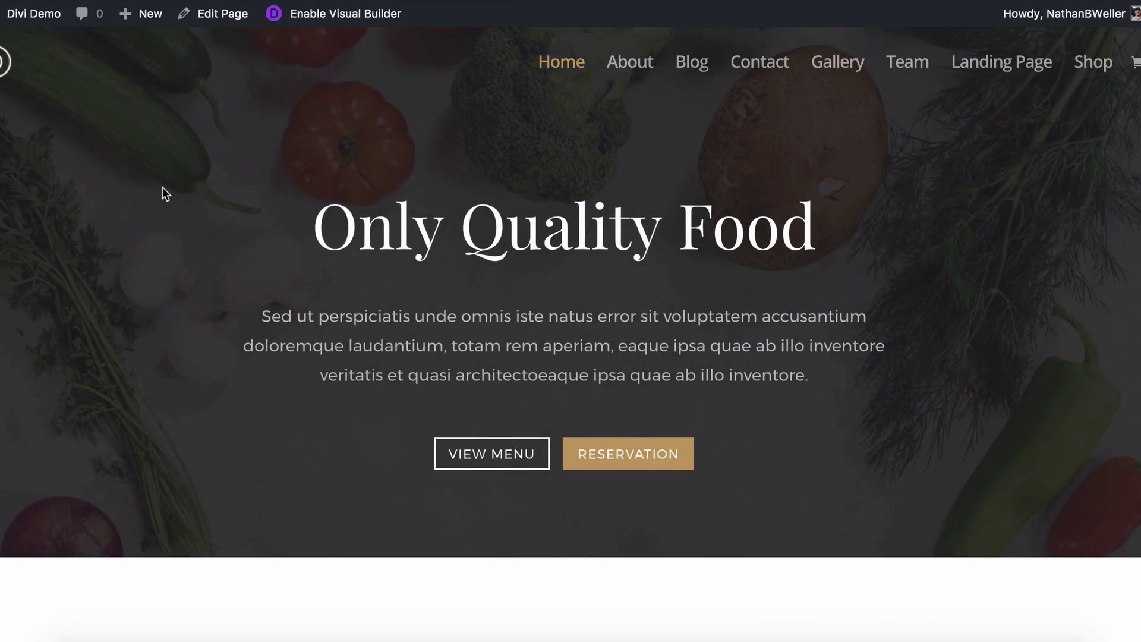
Step: Scroll down the live Home page to review the menu grid and What People are Saying testimonials
{"action": "scroll", "coordinate": [162, 187], "scroll_direction": "down", "scroll_amount": 2}
{"action": "scroll", "coordinate": [148, 188], "scroll_direction": "down", "scroll_amount": 7}
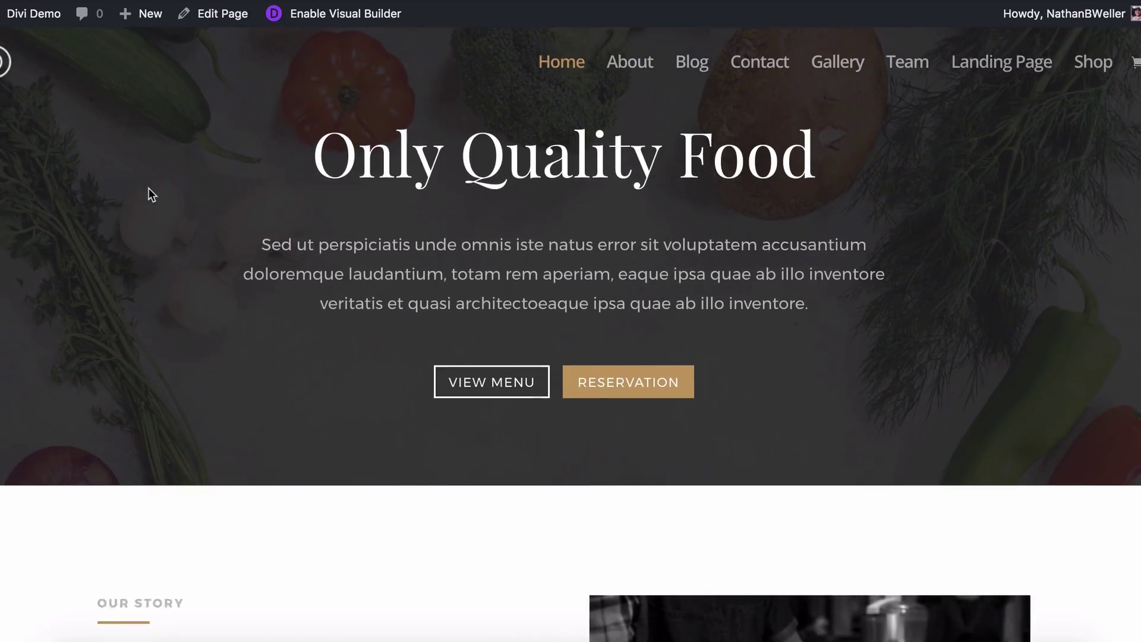
{"action": "scroll", "coordinate": [147, 189], "scroll_direction": "down", "scroll_amount": 6}
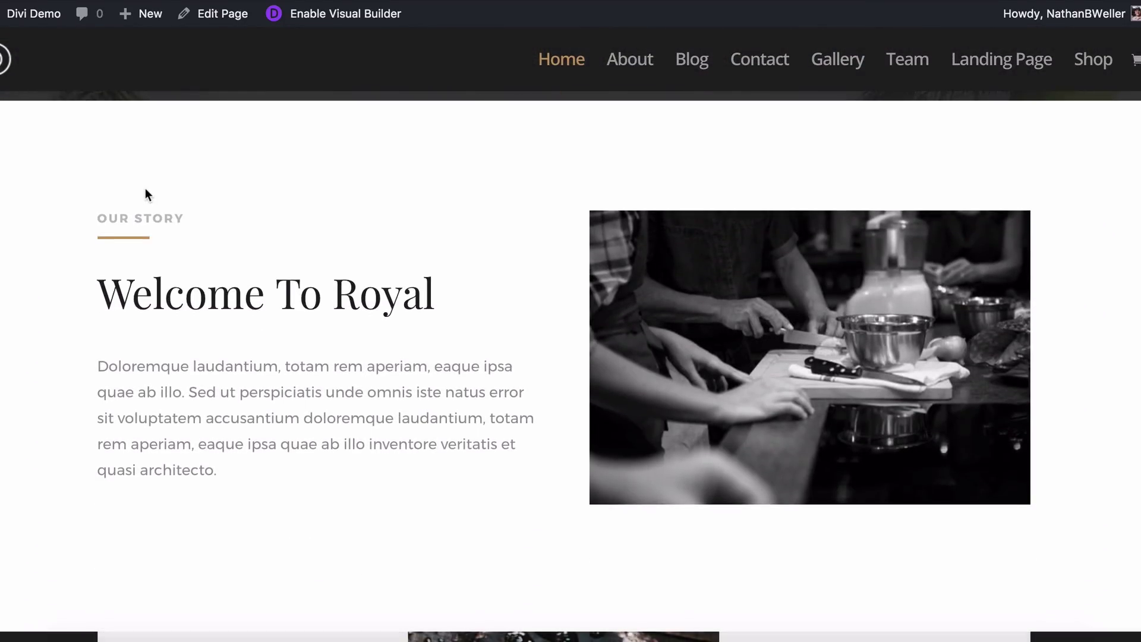
{"action": "scroll", "coordinate": [145, 188], "scroll_direction": "down", "scroll_amount": 5}
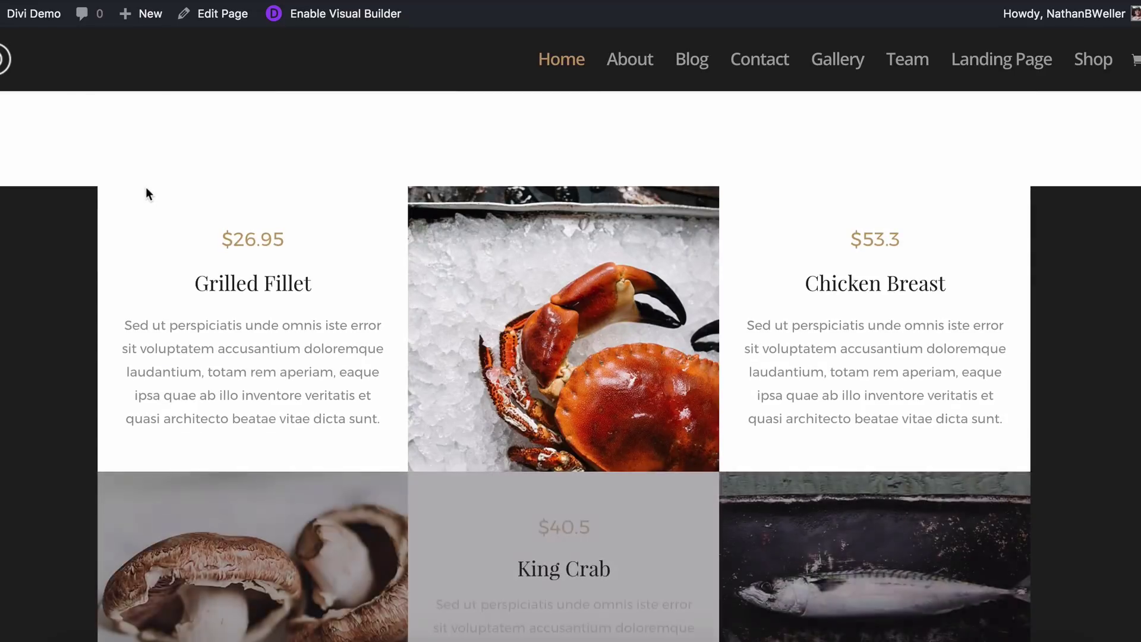
{"action": "scroll", "coordinate": [144, 187], "scroll_direction": "down", "scroll_amount": 4}
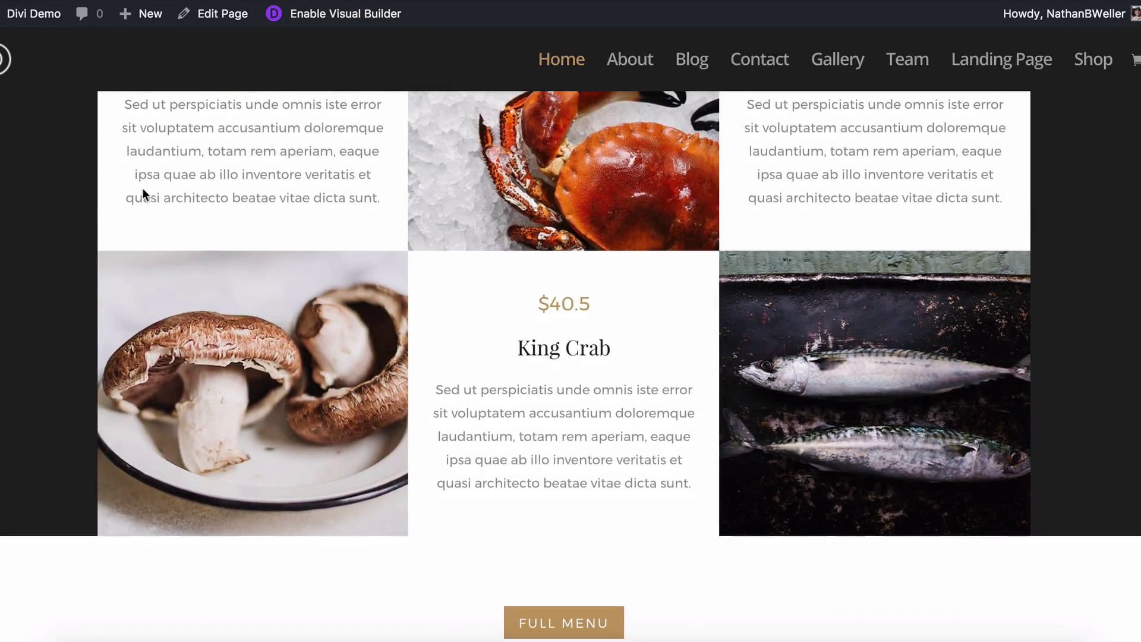
{"action": "scroll", "coordinate": [142, 190], "scroll_direction": "down", "scroll_amount": 6}
{"action": "scroll", "coordinate": [143, 193], "scroll_direction": "down", "scroll_amount": 5}
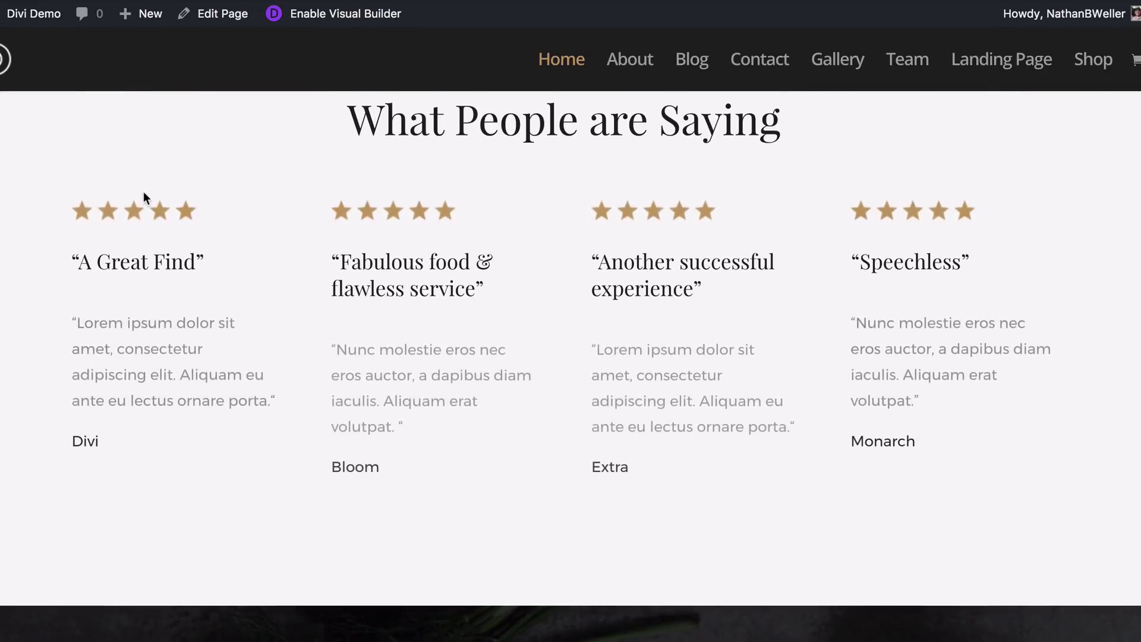
{"action": "scroll", "coordinate": [657, 438], "scroll_direction": "up", "scroll_amount": 14}
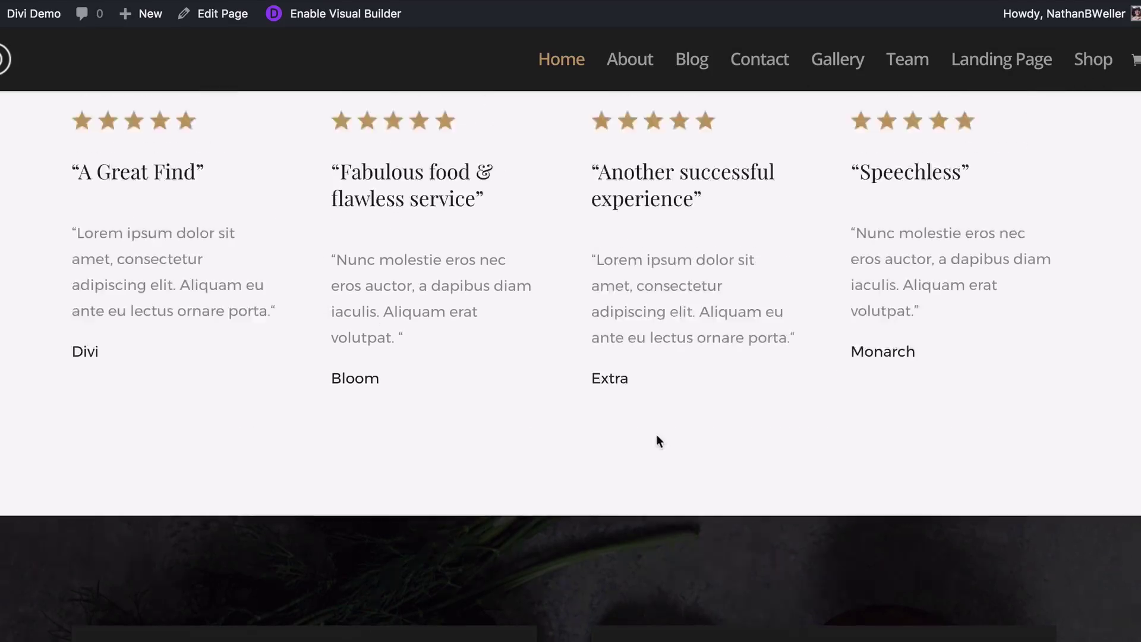